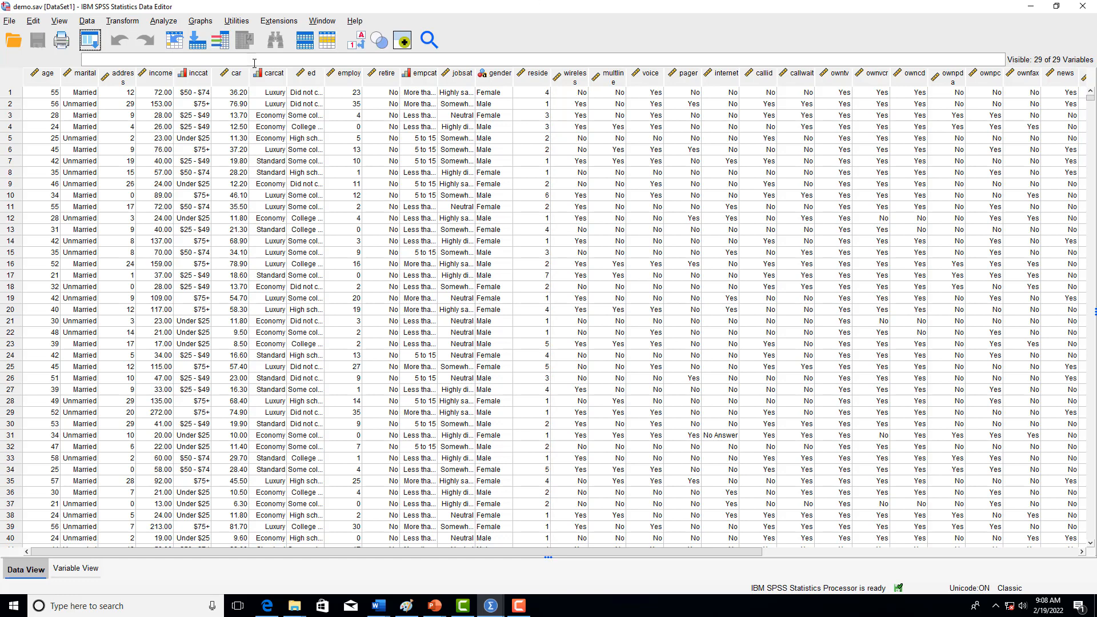
# Run an Explore analysis with Age in years and Income category in thousands as the dependent variables.
pyautogui.click(174, 22)
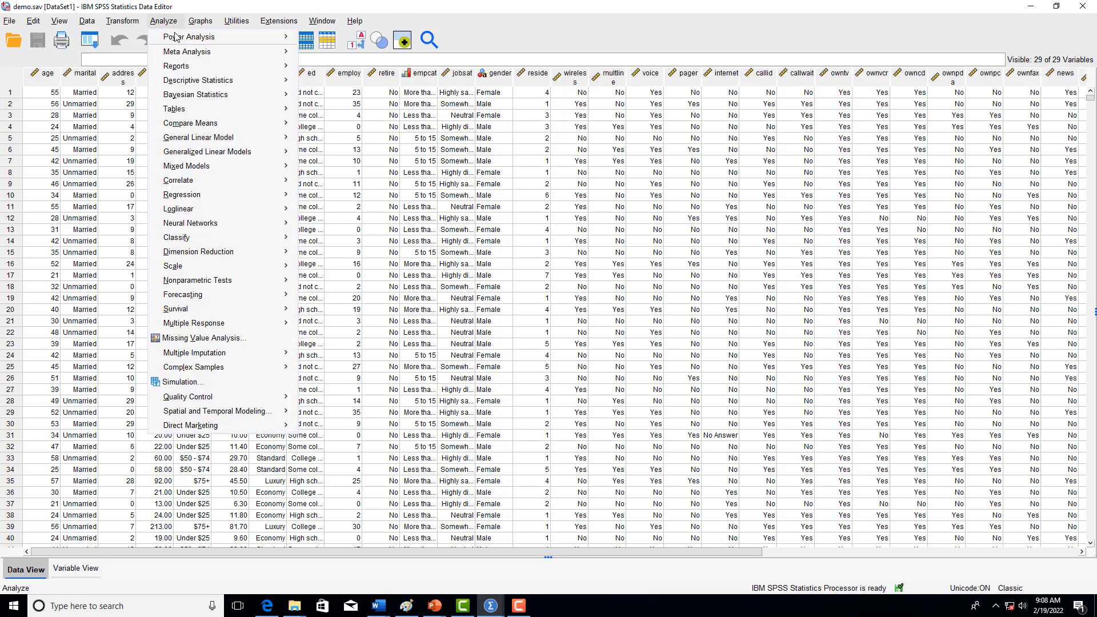
pyautogui.moveTo(195, 85)
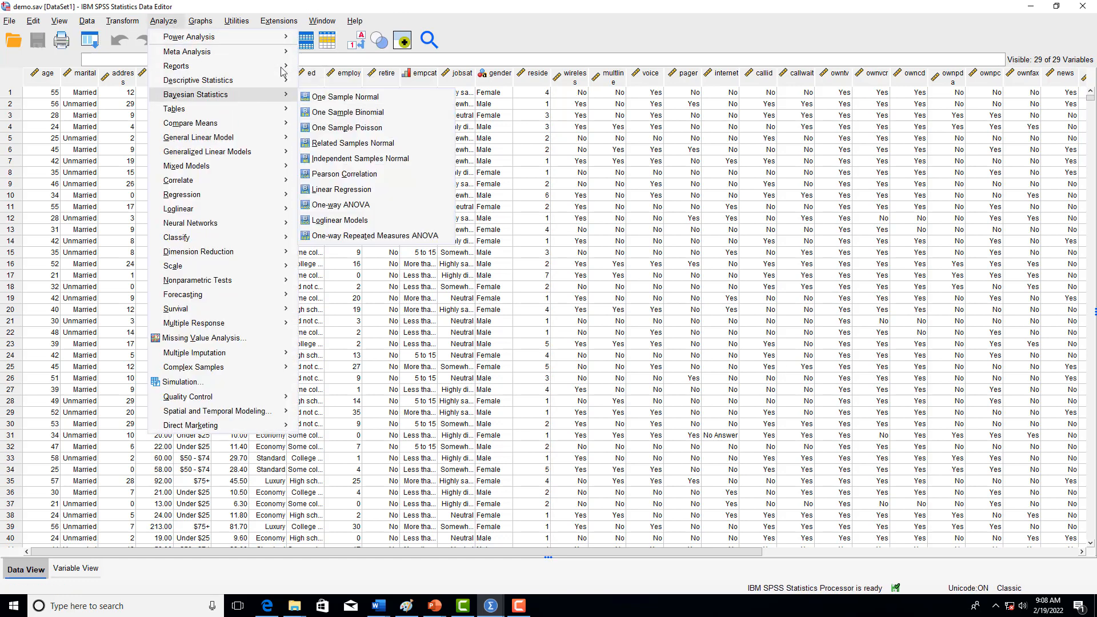
pyautogui.click(324, 129)
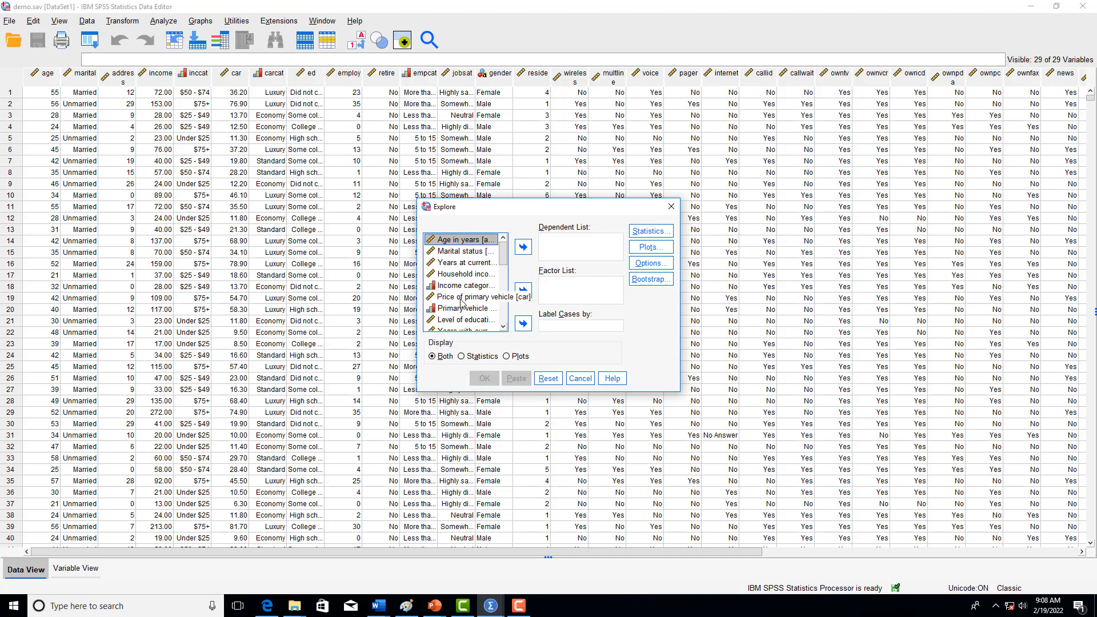
pyautogui.click(522, 247)
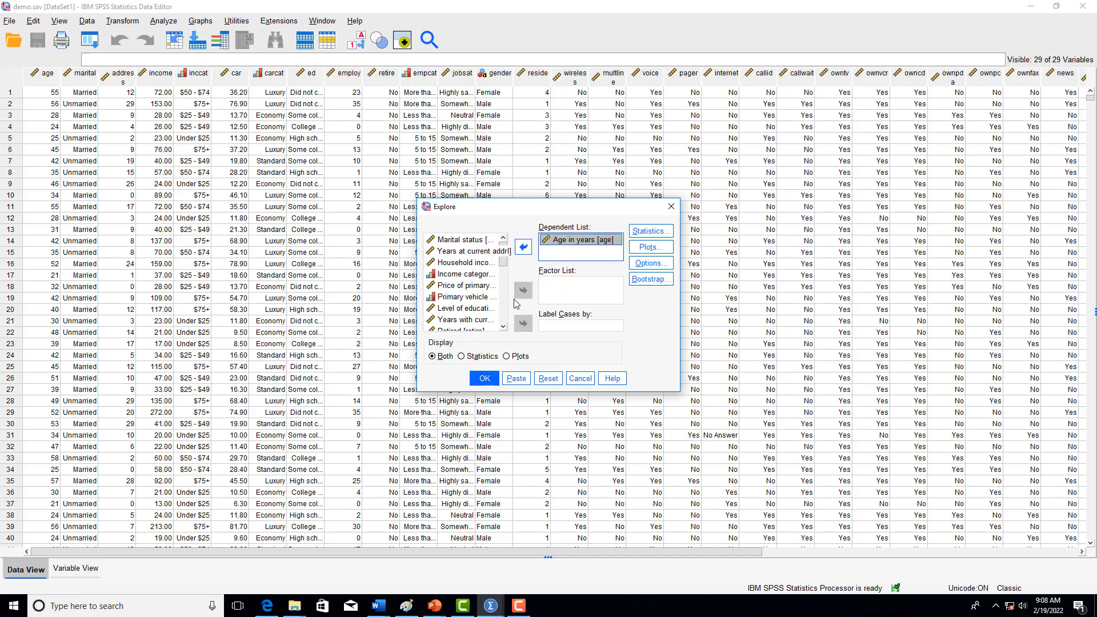
pyautogui.click(489, 273)
pyautogui.click(523, 248)
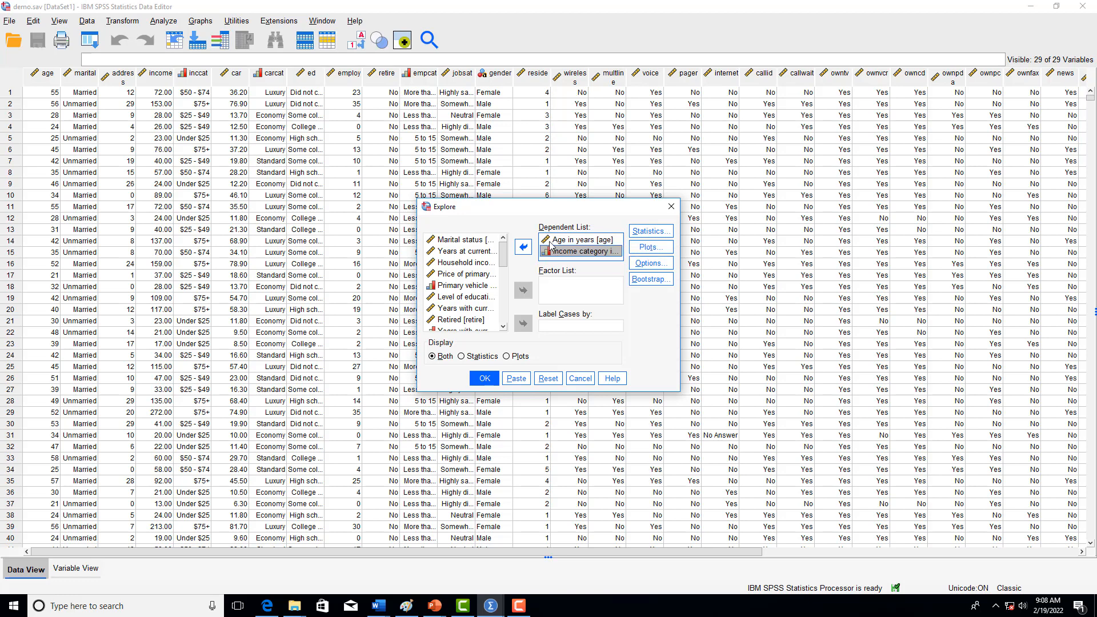
pyautogui.click(485, 379)
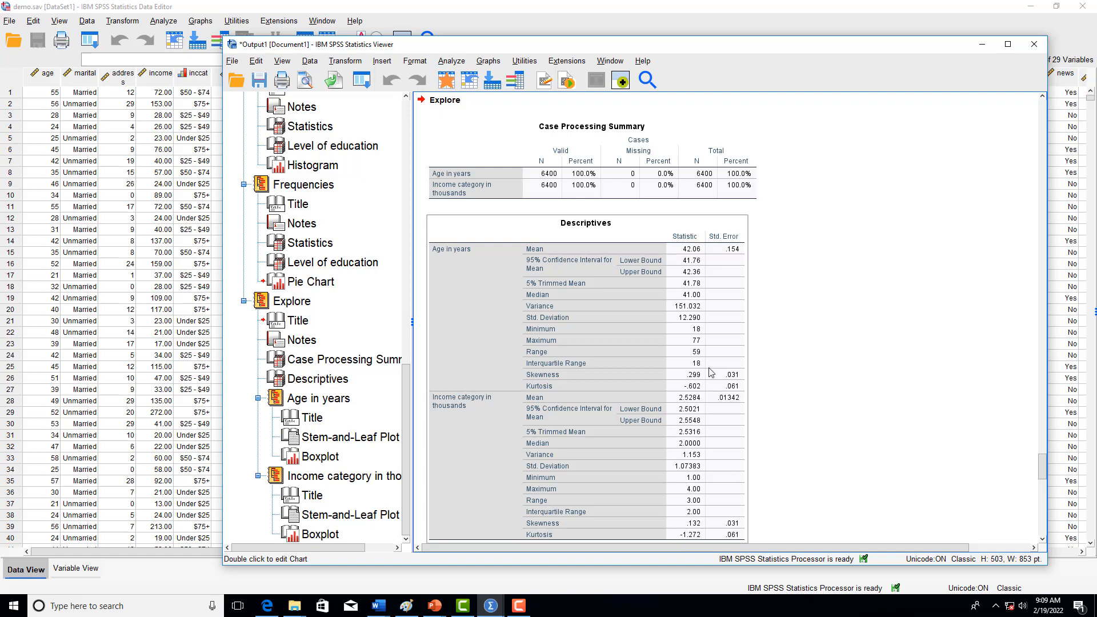
# Examine the Explore descriptives, stem-and-leaf plots and boxplots for age and income category.
pyautogui.scroll(-5, 701, 436)
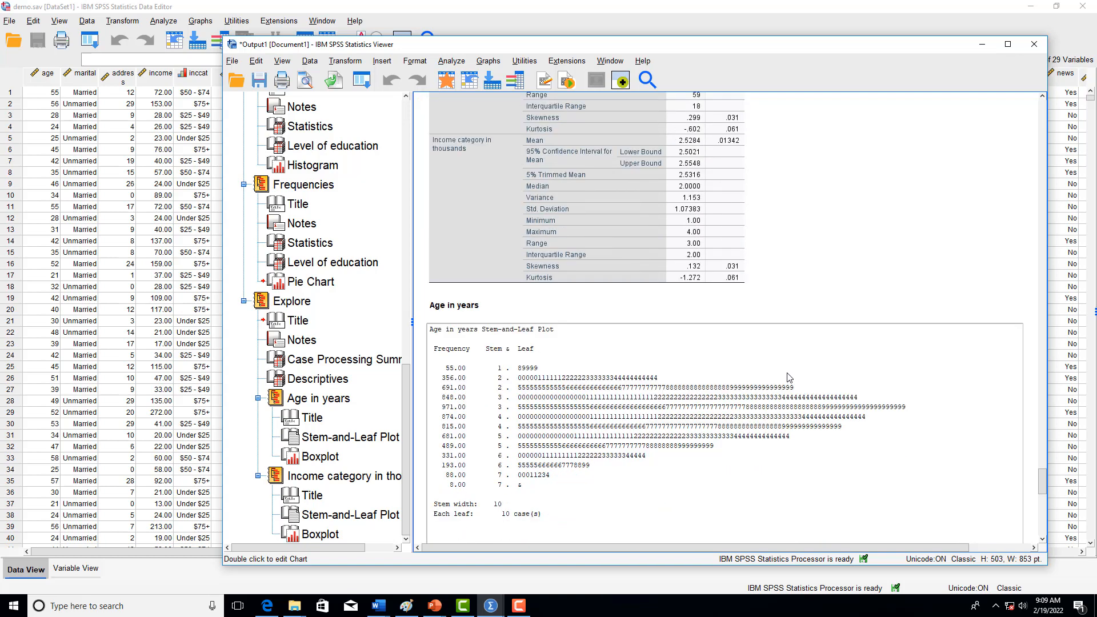
pyautogui.scroll(4, 501, 355)
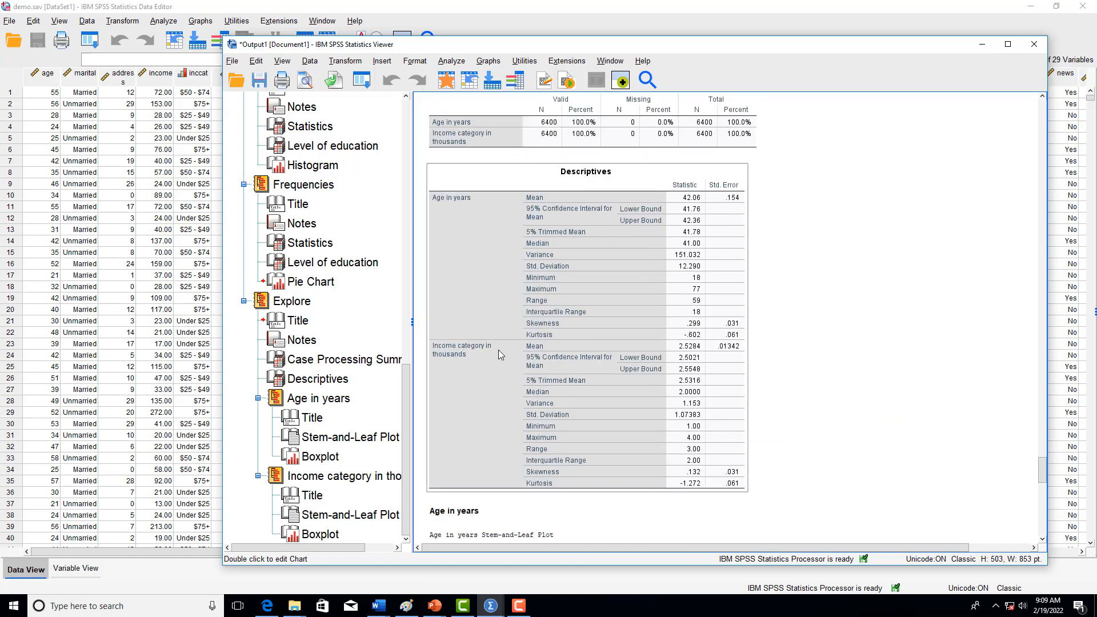
pyautogui.click(433, 443)
pyautogui.click(564, 508)
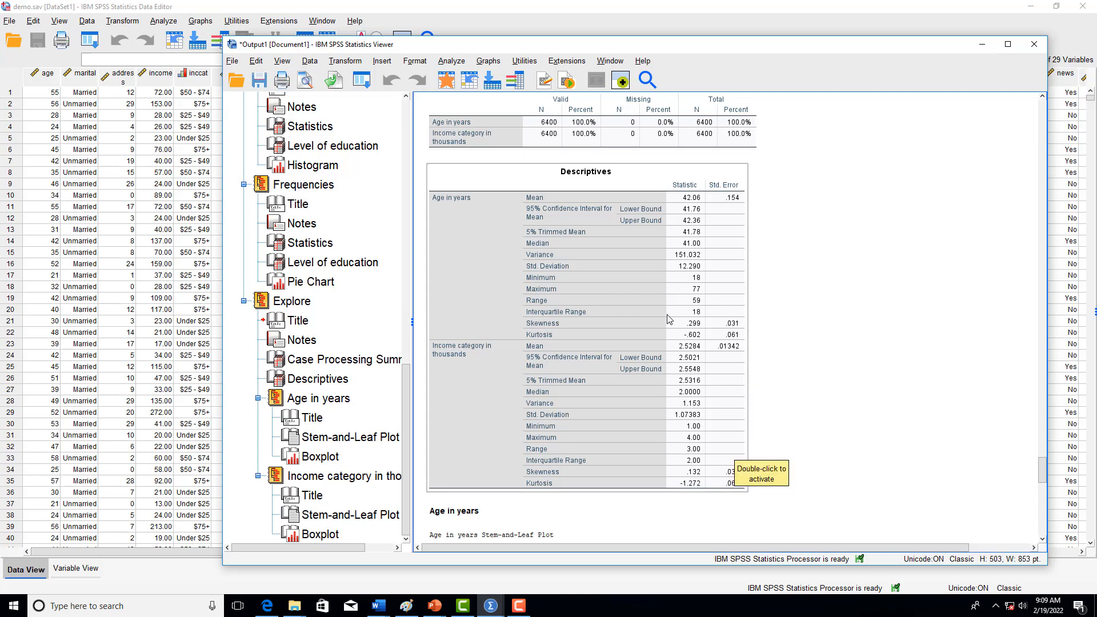
pyautogui.scroll(-10, 669, 319)
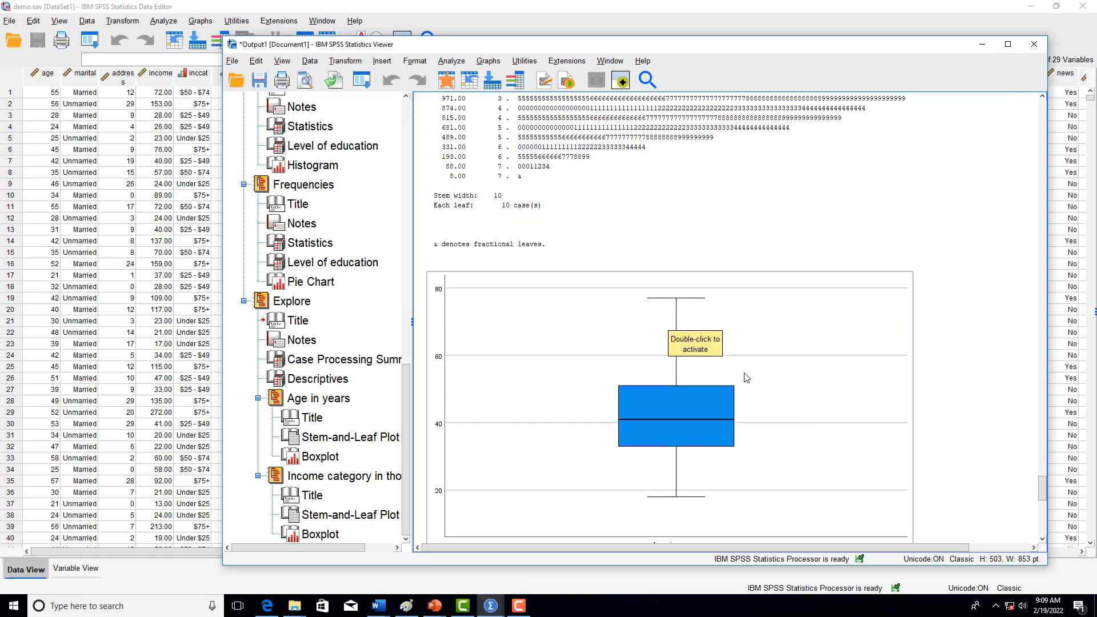
pyautogui.scroll(-2, 791, 377)
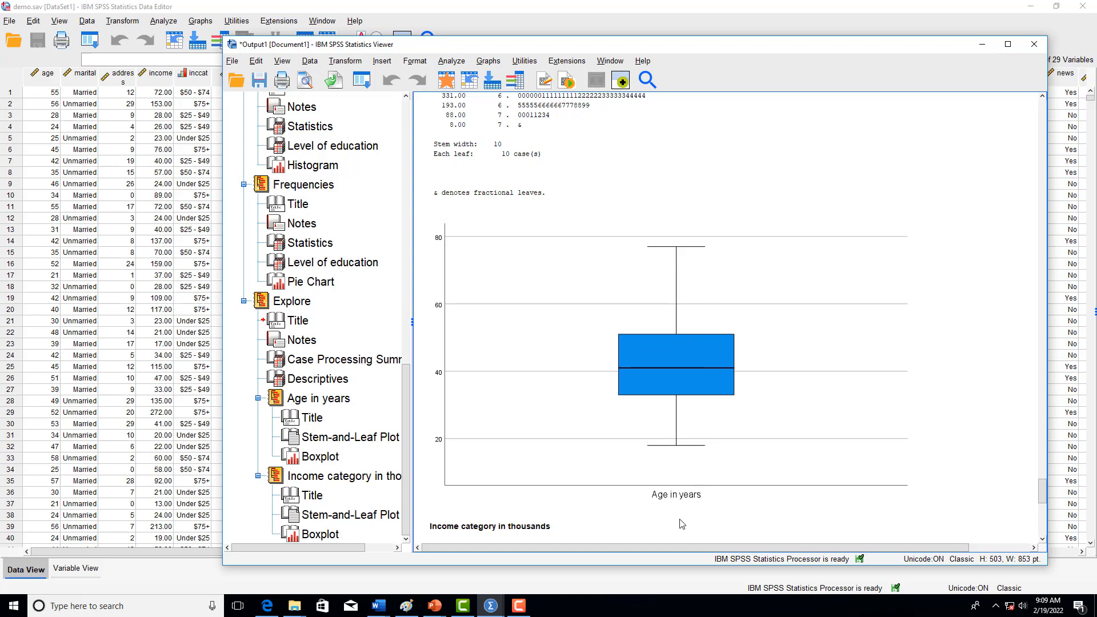
pyautogui.scroll(-10, 780, 346)
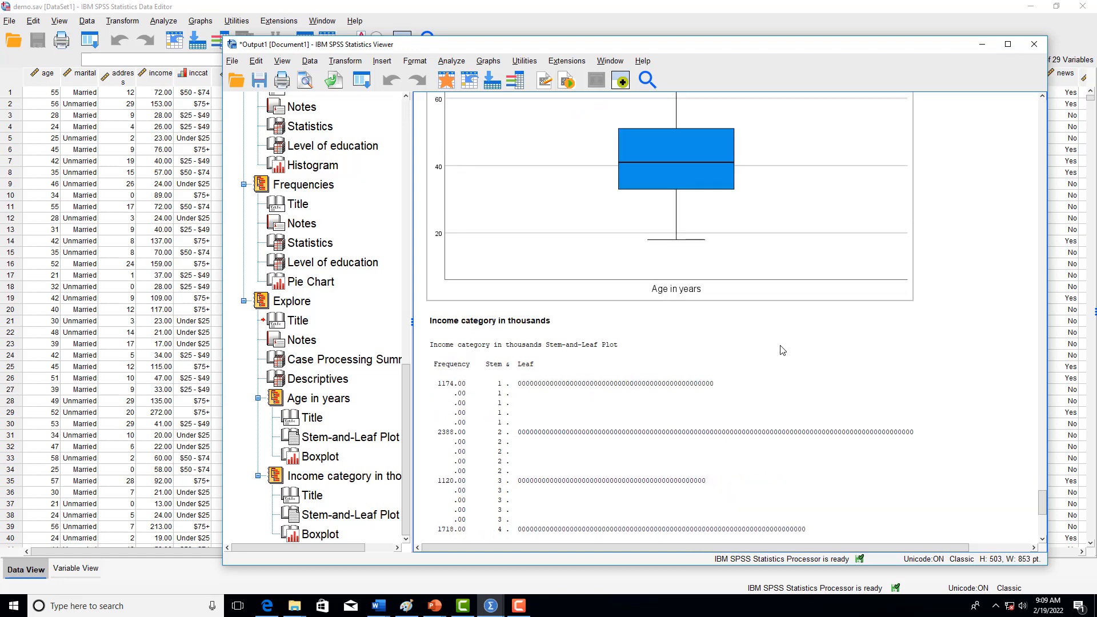
pyautogui.scroll(-1, 782, 351)
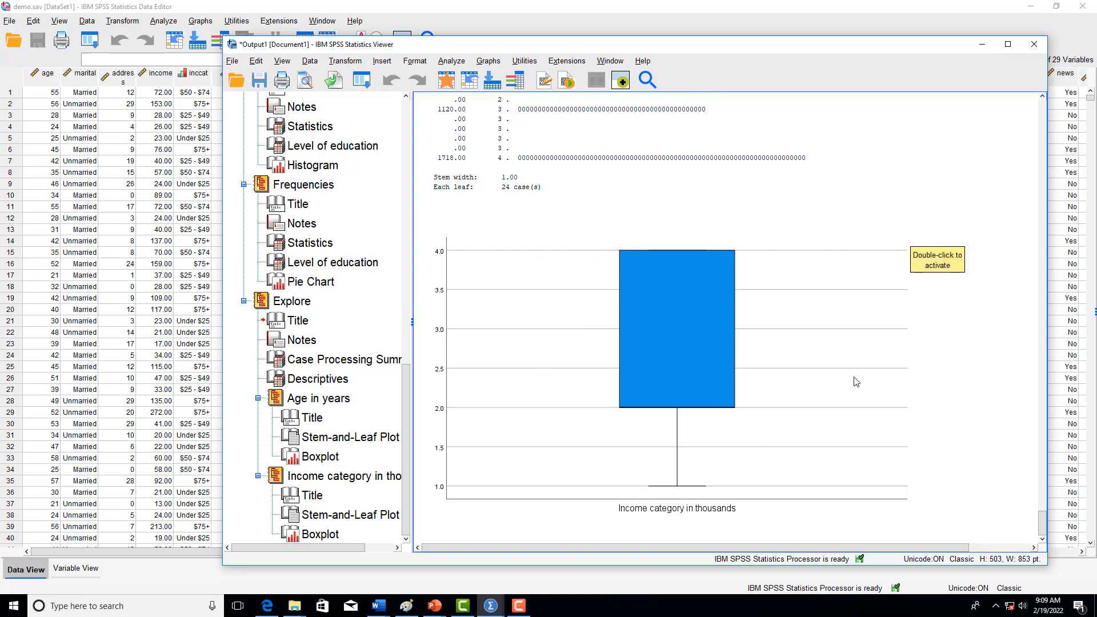
# Review the output back up to the earlier level of education frequencies and histogram, and return to the Explore results.
pyautogui.scroll(10, 841, 388)
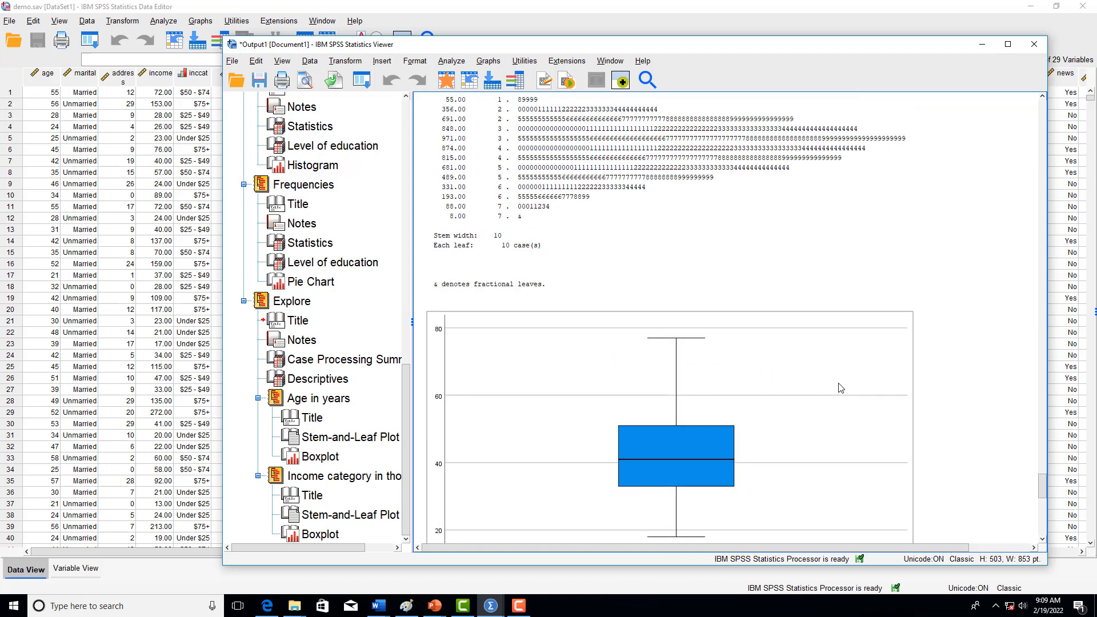
pyautogui.scroll(10, 841, 388)
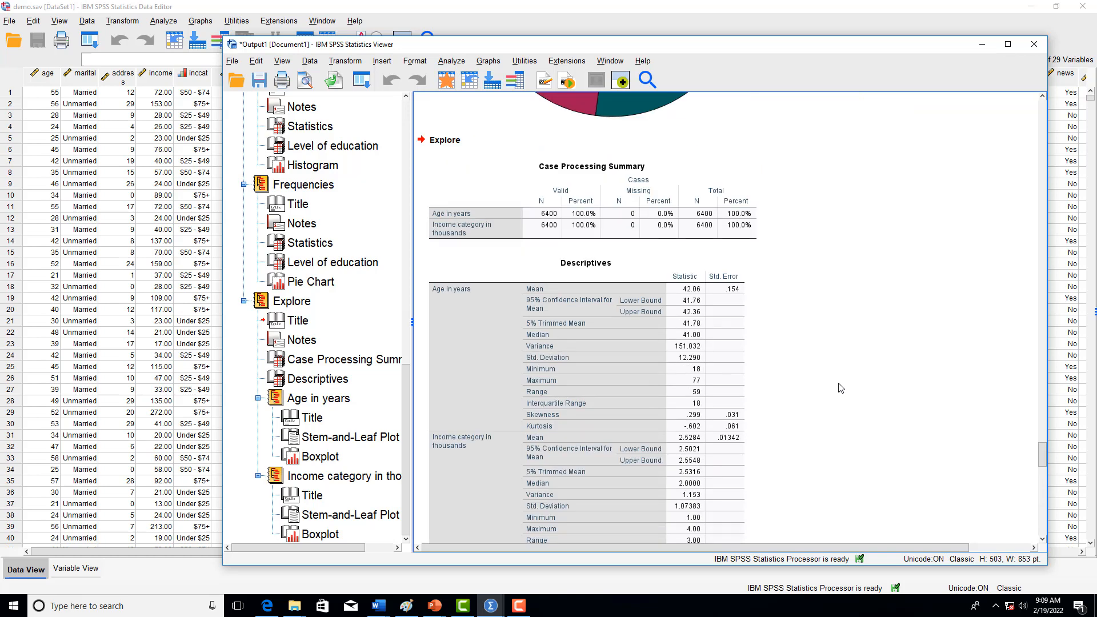
pyautogui.scroll(10, 840, 388)
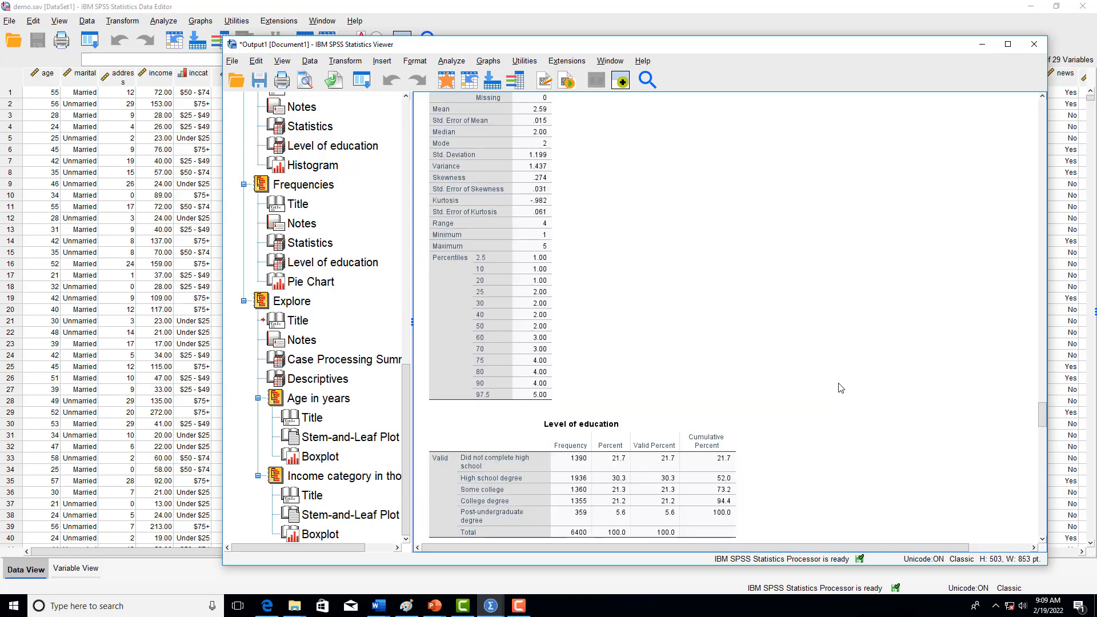
pyautogui.scroll(6, 841, 388)
pyautogui.scroll(-8, 840, 388)
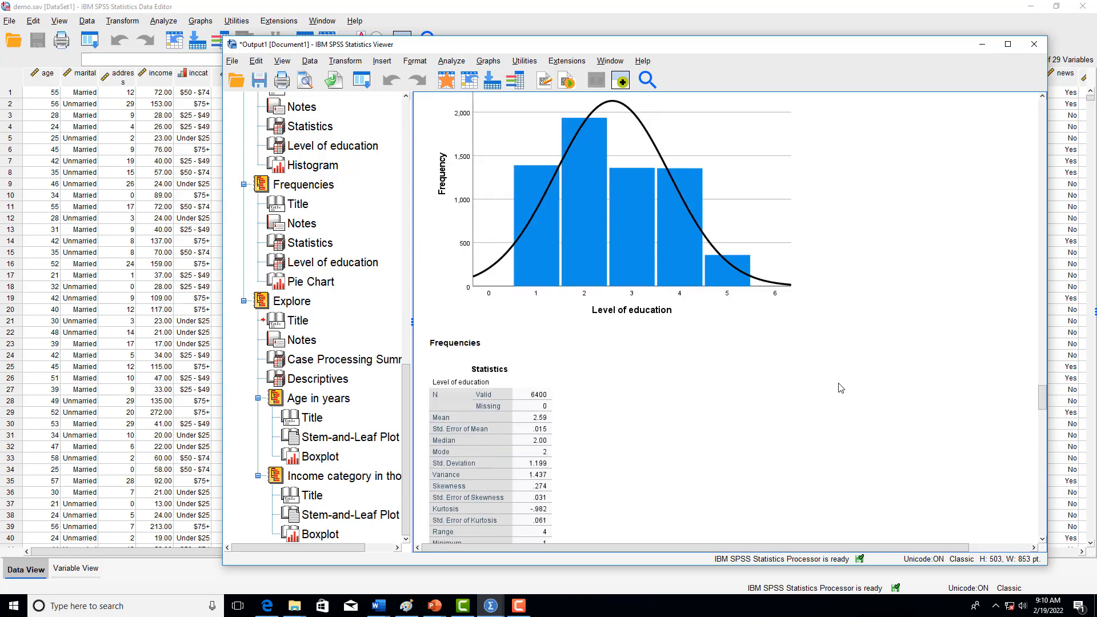
pyautogui.scroll(-10, 841, 388)
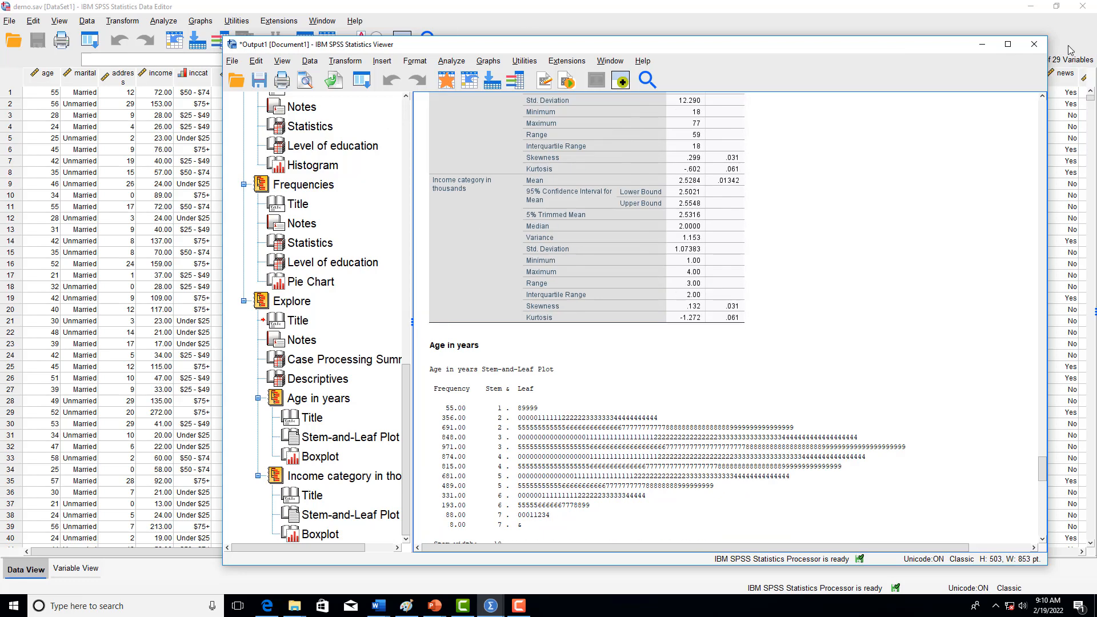
# Minimize the output window and reopen the Explore dialog, enlarging and repositioning it to show the full variable names.
pyautogui.click(984, 46)
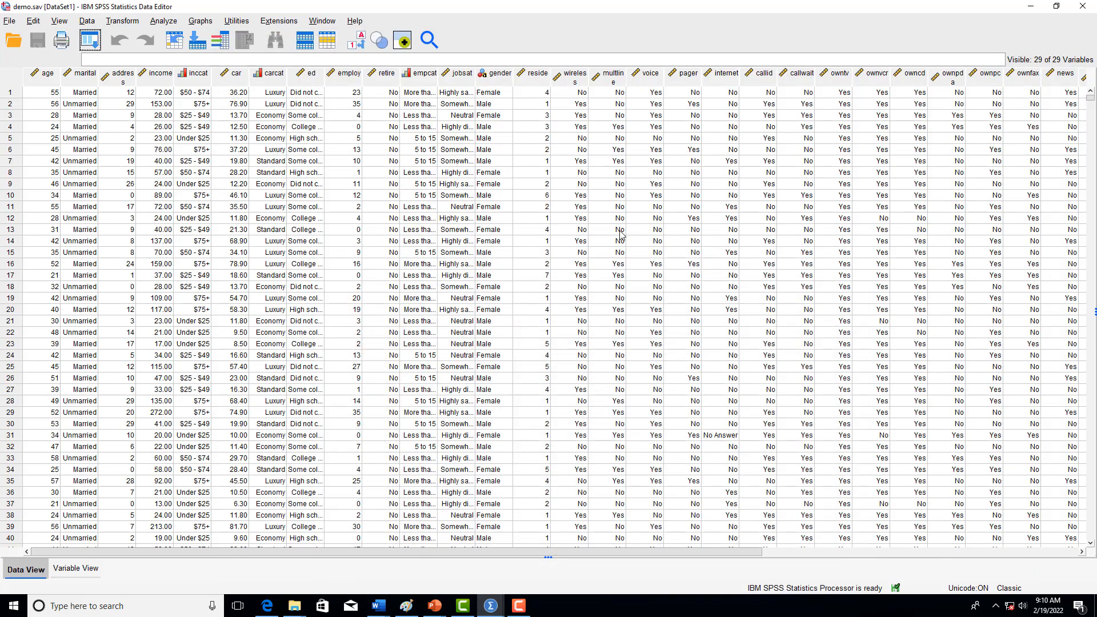
pyautogui.click(163, 23)
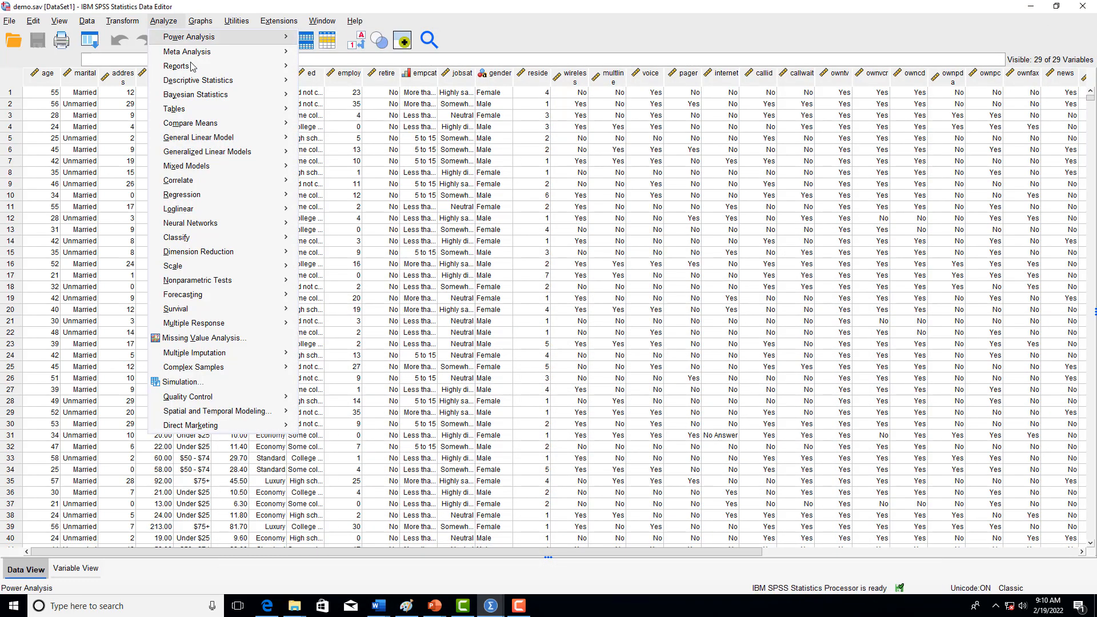
pyautogui.moveTo(203, 86)
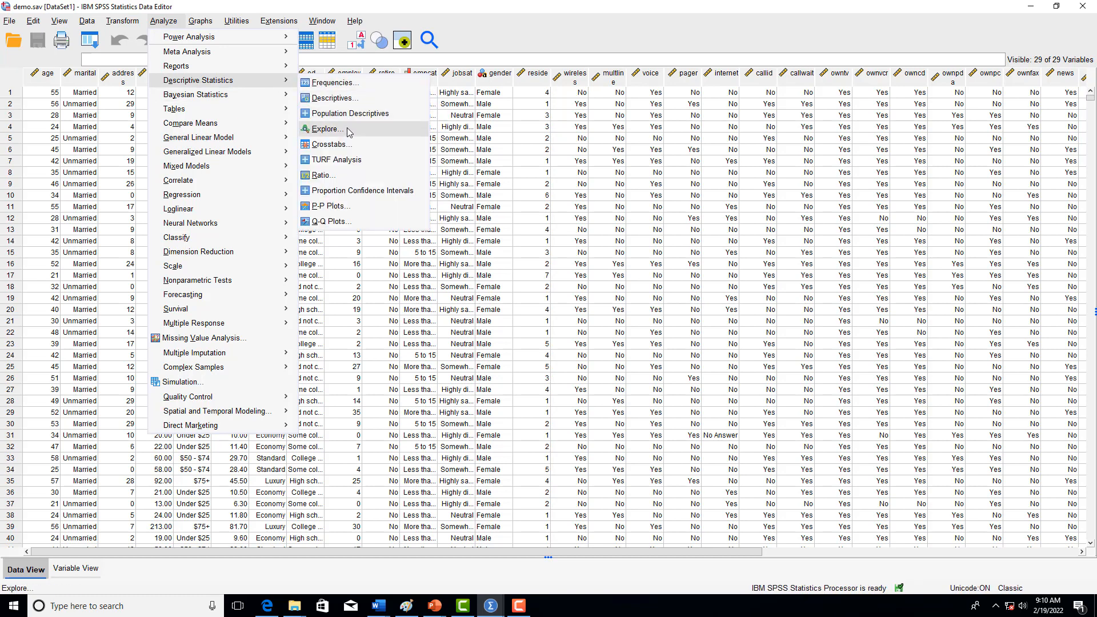
pyautogui.click(326, 128)
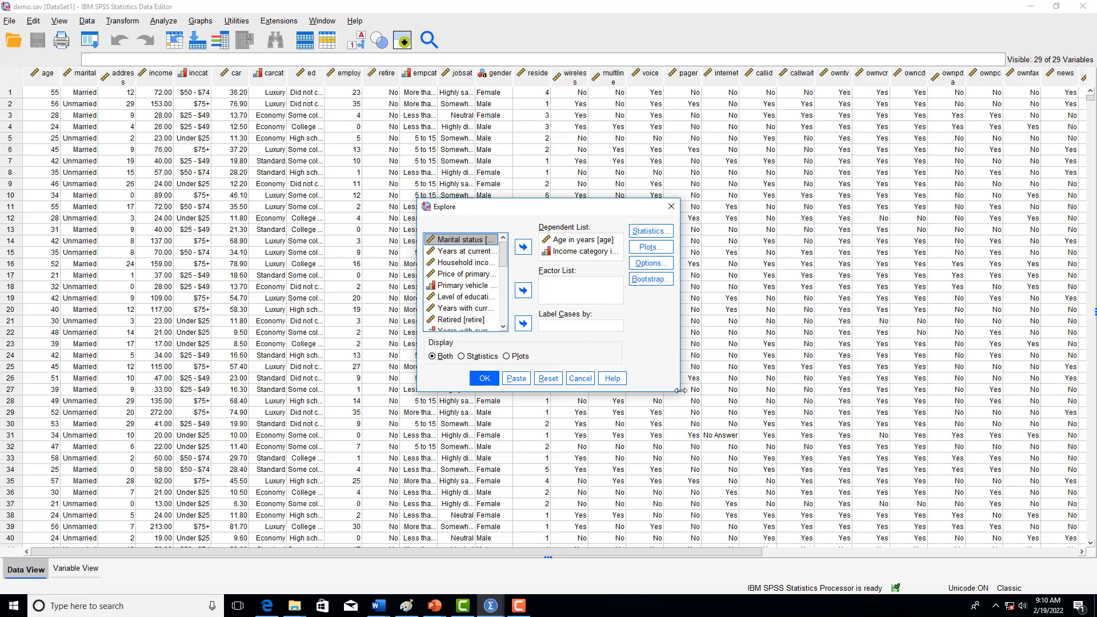
pyautogui.moveTo(679, 392); pyautogui.dragTo(843, 530)
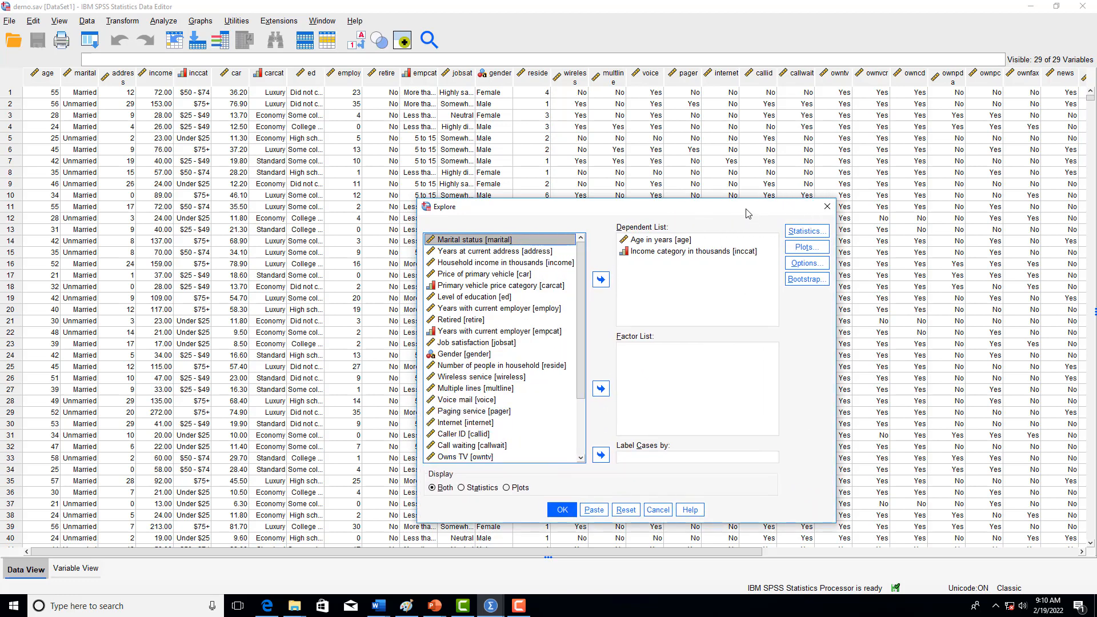
pyautogui.moveTo(750, 210); pyautogui.dragTo(660, 132)
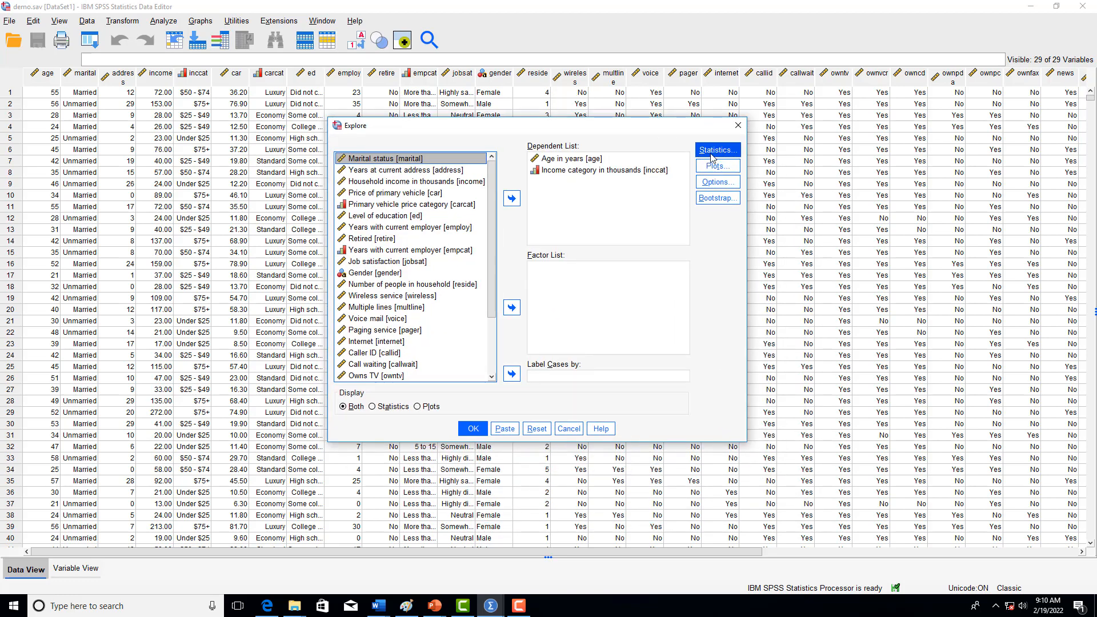
# Add outliers, M-estimators and percentiles to the Explore statistics and run the analysis again.
pyautogui.click(712, 151)
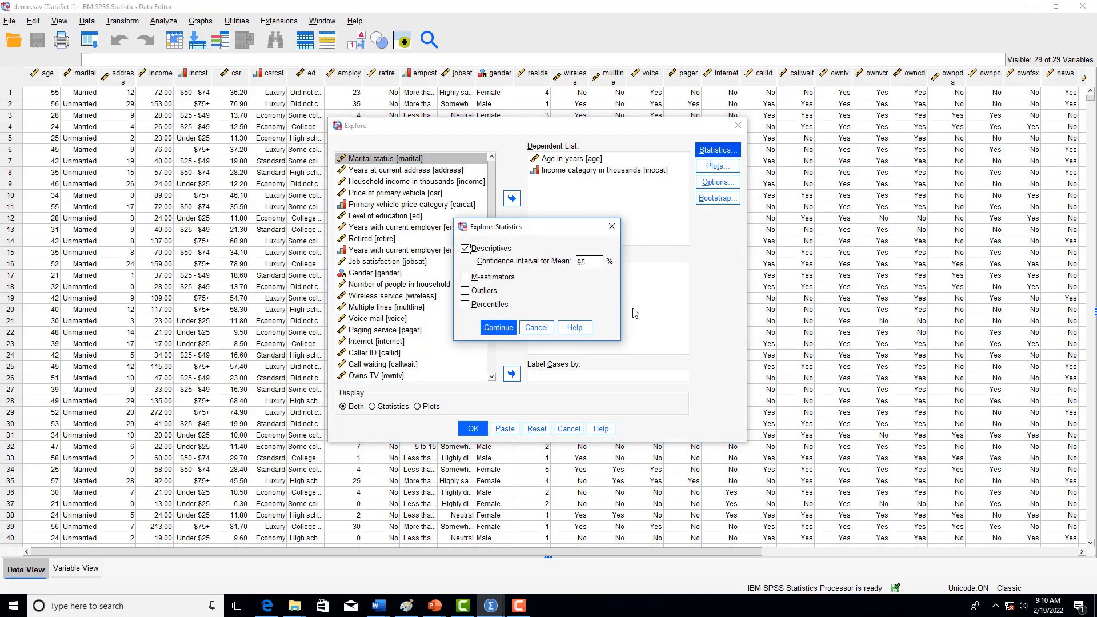
pyautogui.click(476, 293)
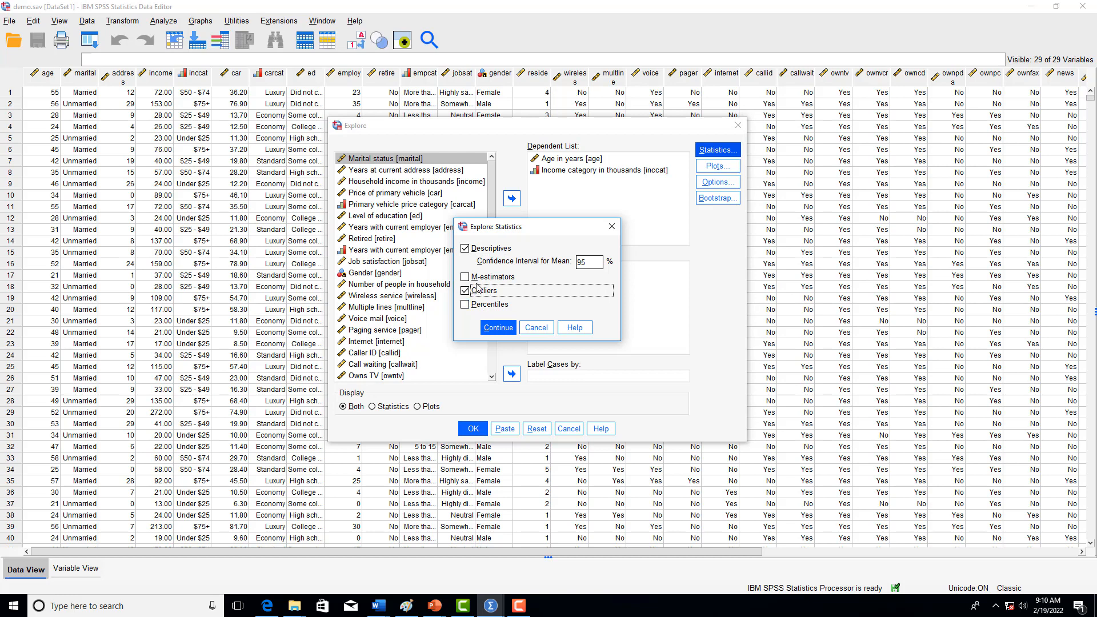
pyautogui.click(476, 282)
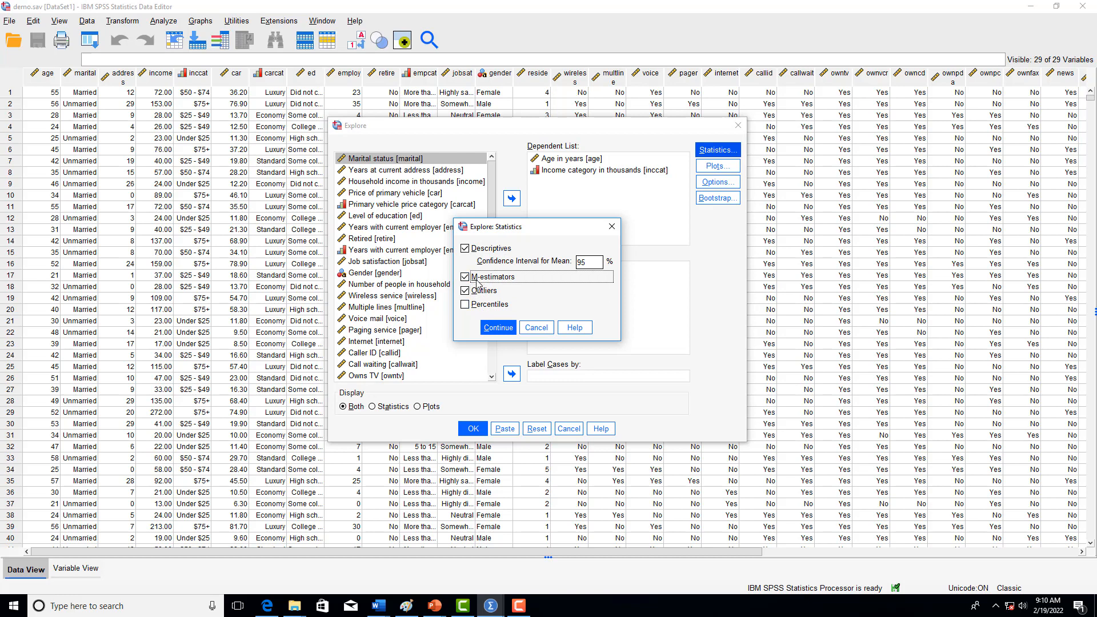
pyautogui.click(493, 305)
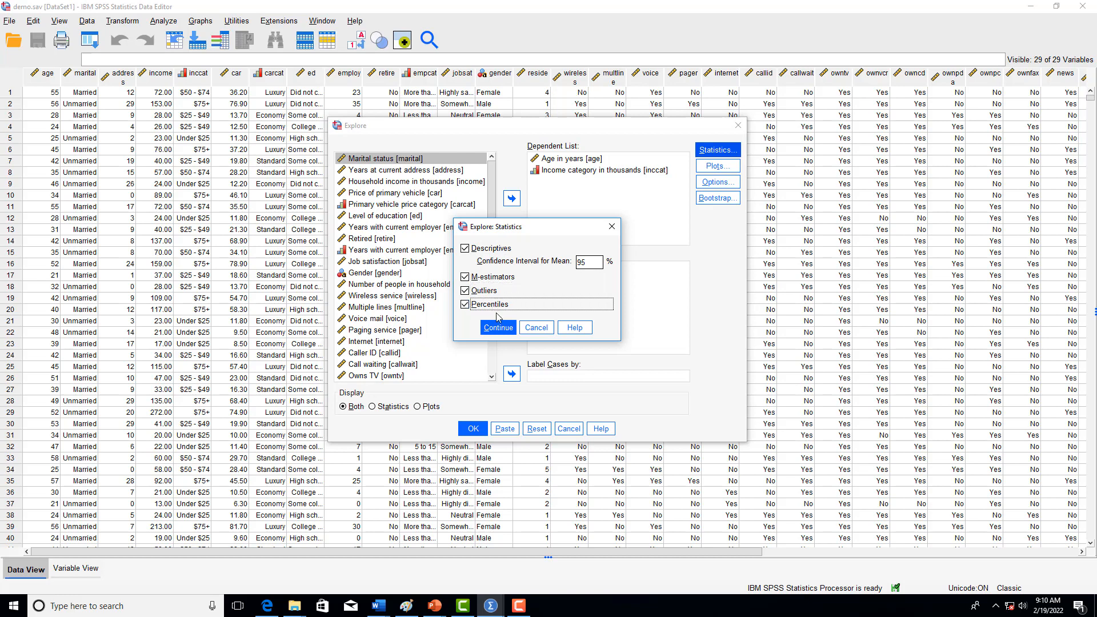
pyautogui.click(498, 328)
pyautogui.click(473, 429)
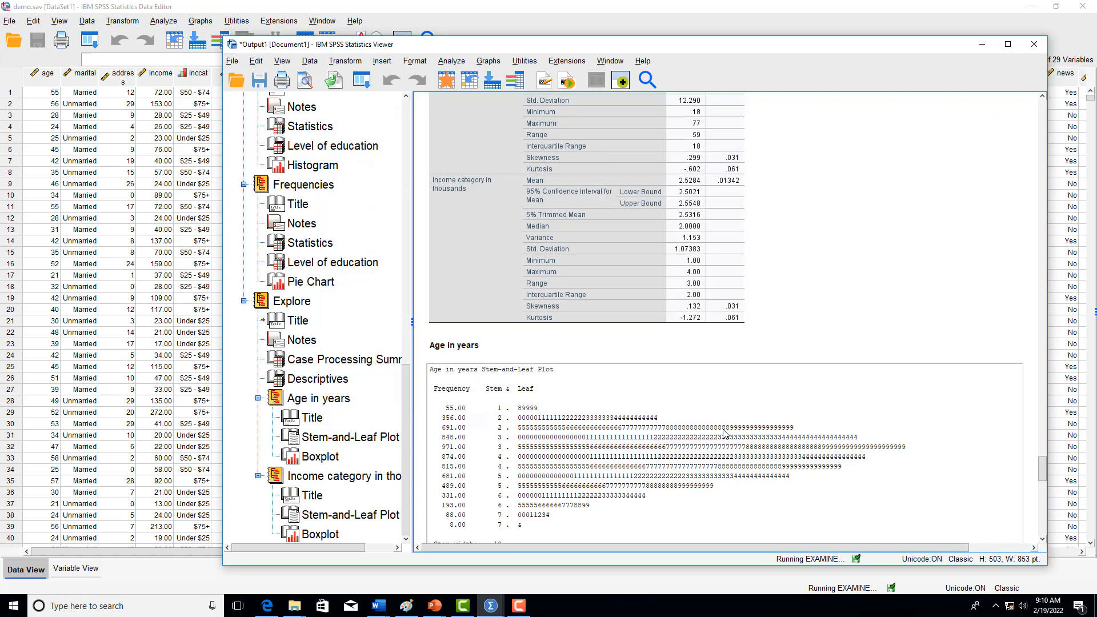
# Examine the new Explore output, including the extreme values notes, stem-and-leaf plots and boxplots for both variables.
pyautogui.scroll(-15, 750, 367)
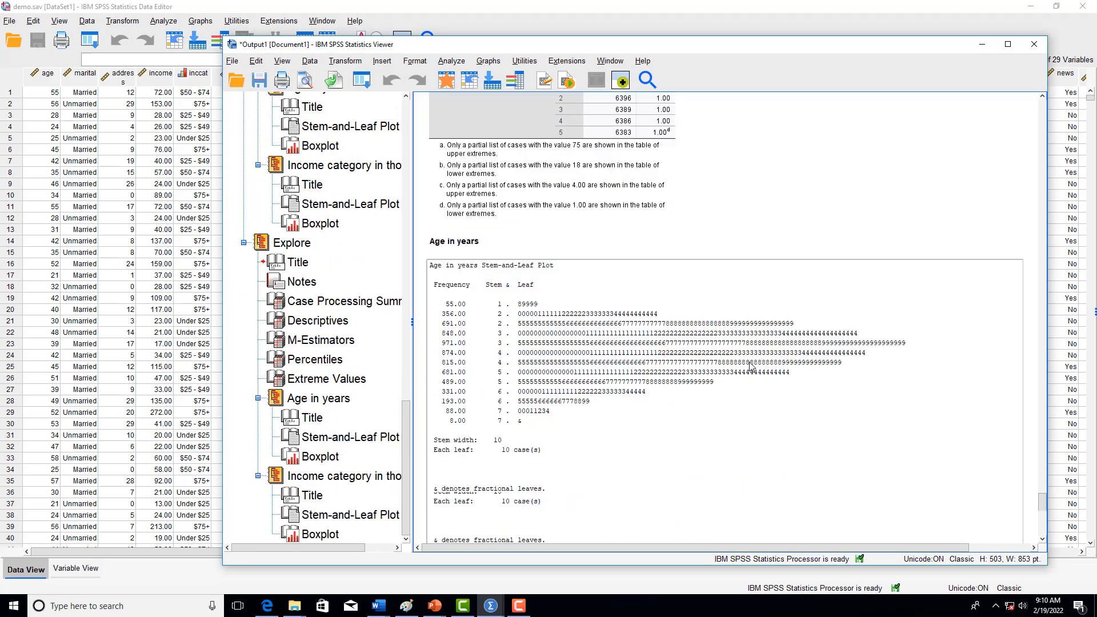
pyautogui.scroll(1, 751, 367)
pyautogui.scroll(-5, 752, 367)
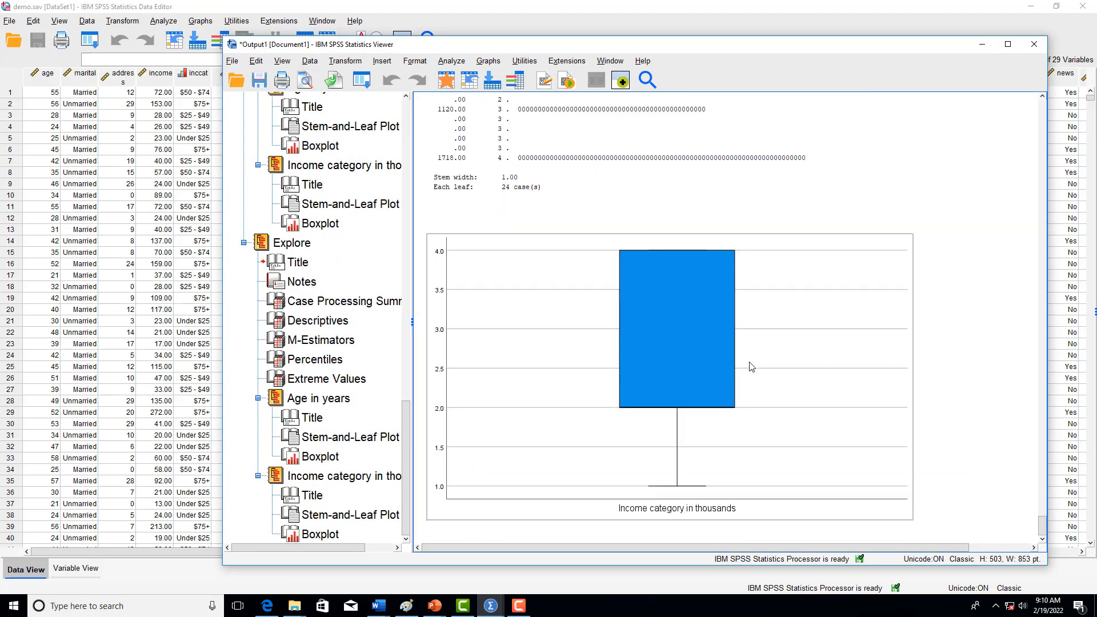
pyautogui.scroll(18, 751, 366)
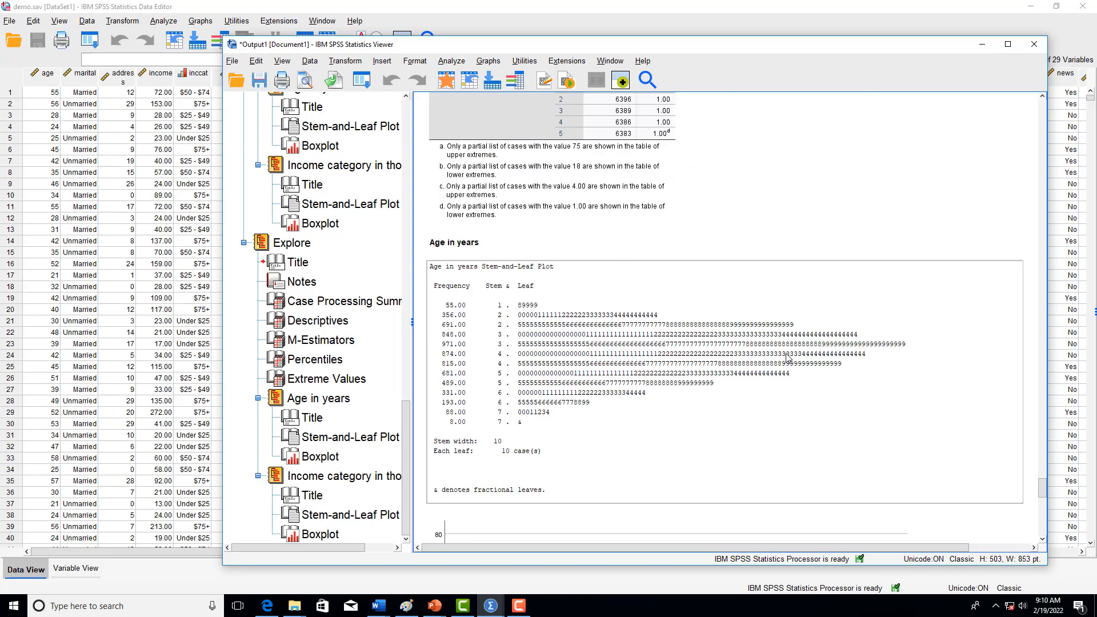
pyautogui.scroll(-8, 787, 359)
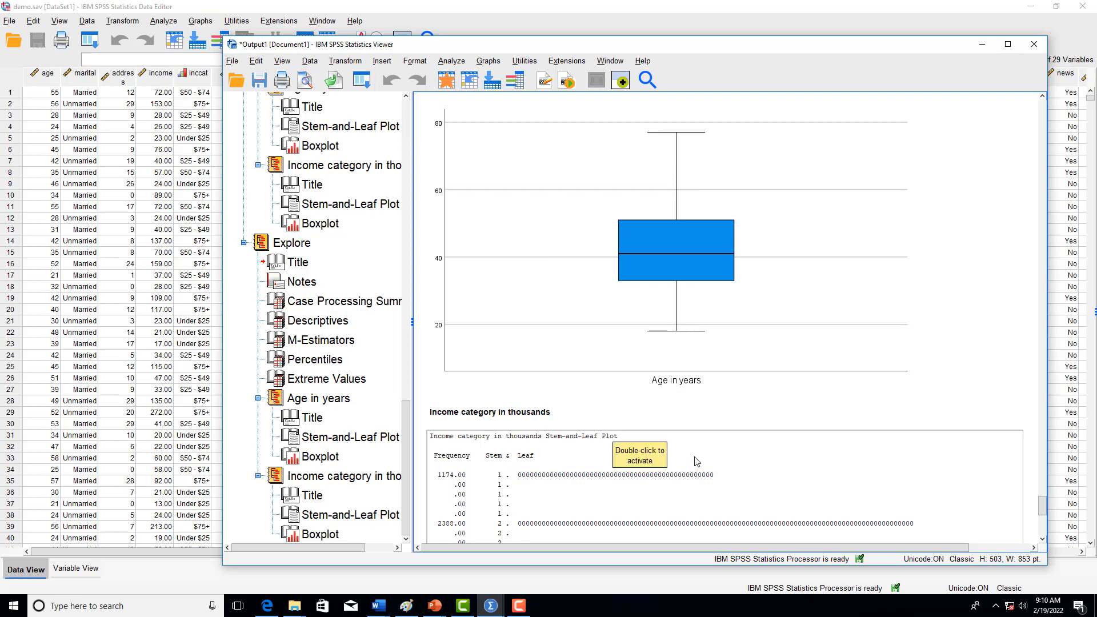
pyautogui.click(520, 607)
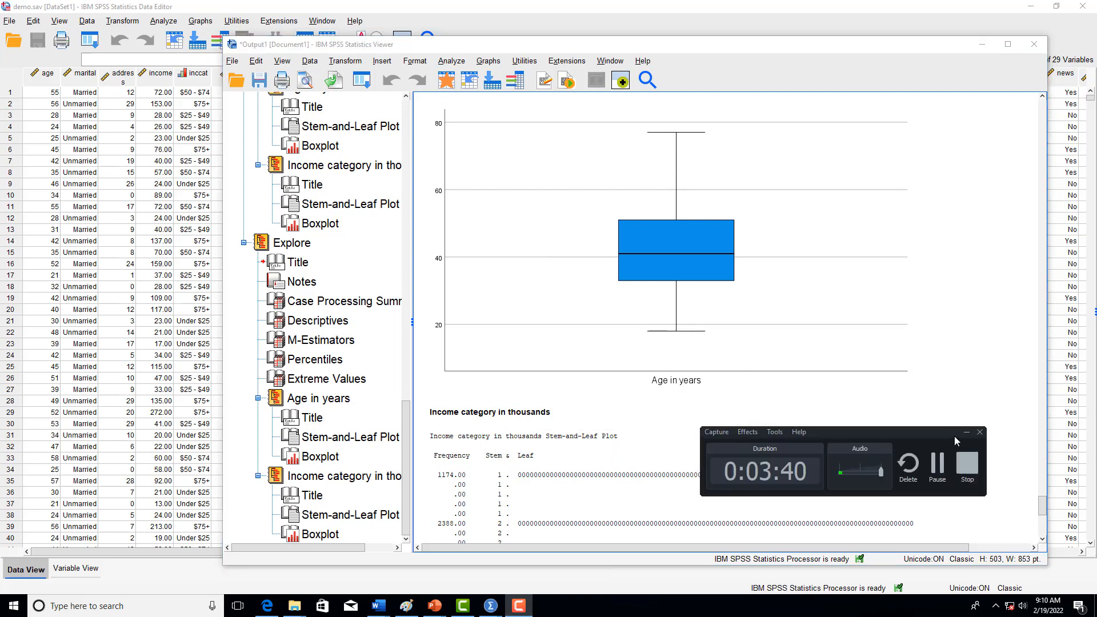
pyautogui.click(966, 433)
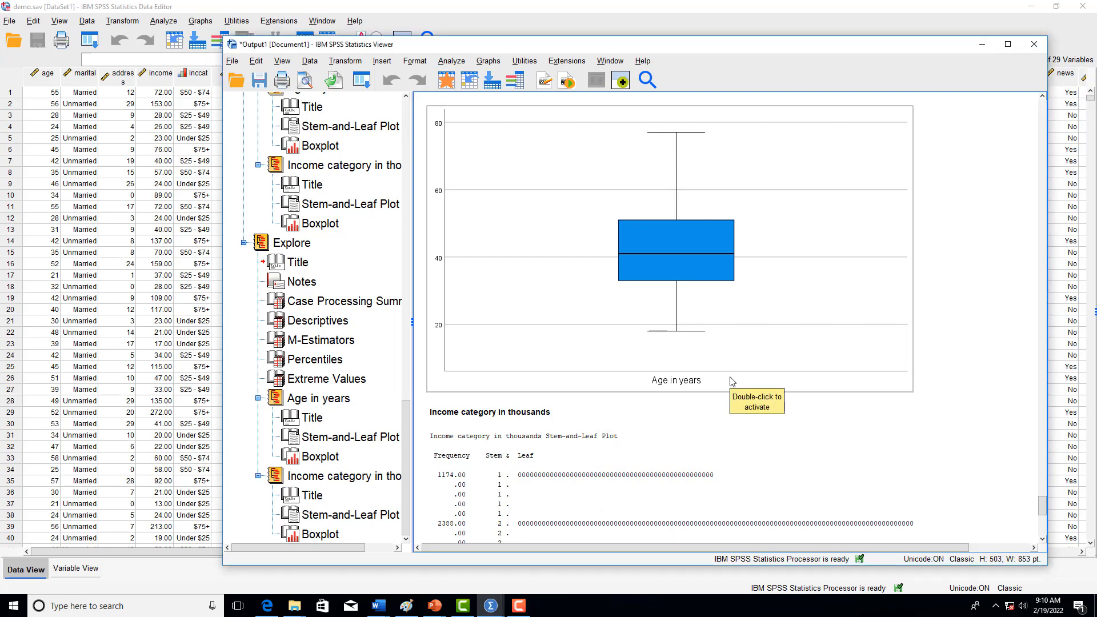
# Run a Descriptives analysis on all the available variables of the demo dataset.
pyautogui.click(122, 21)
pyautogui.click(169, 21)
pyautogui.click(170, 22)
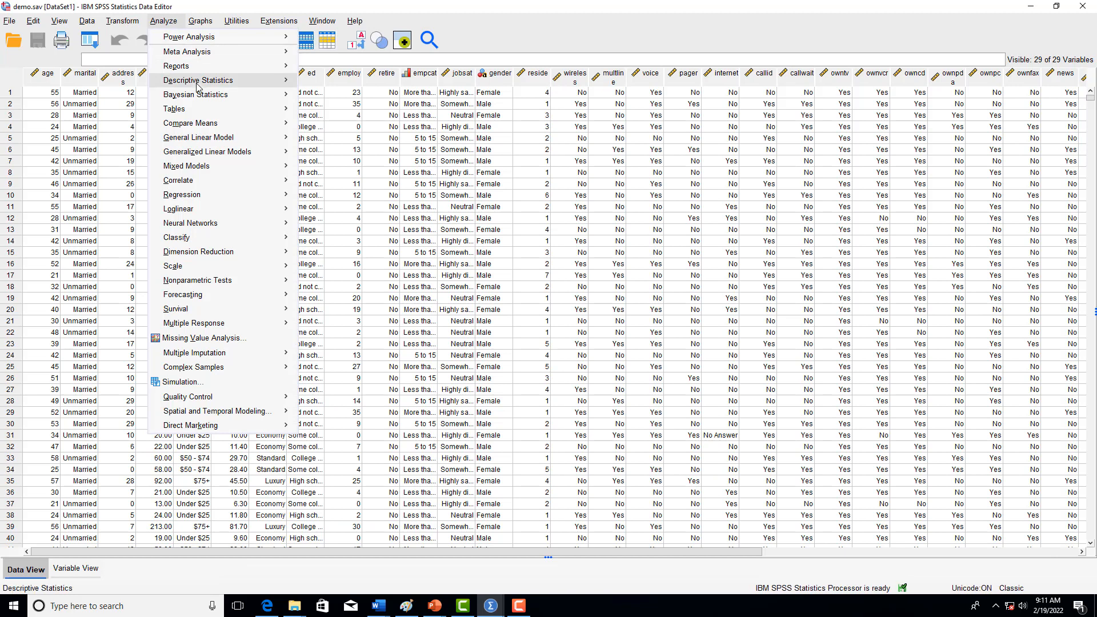
pyautogui.moveTo(197, 87)
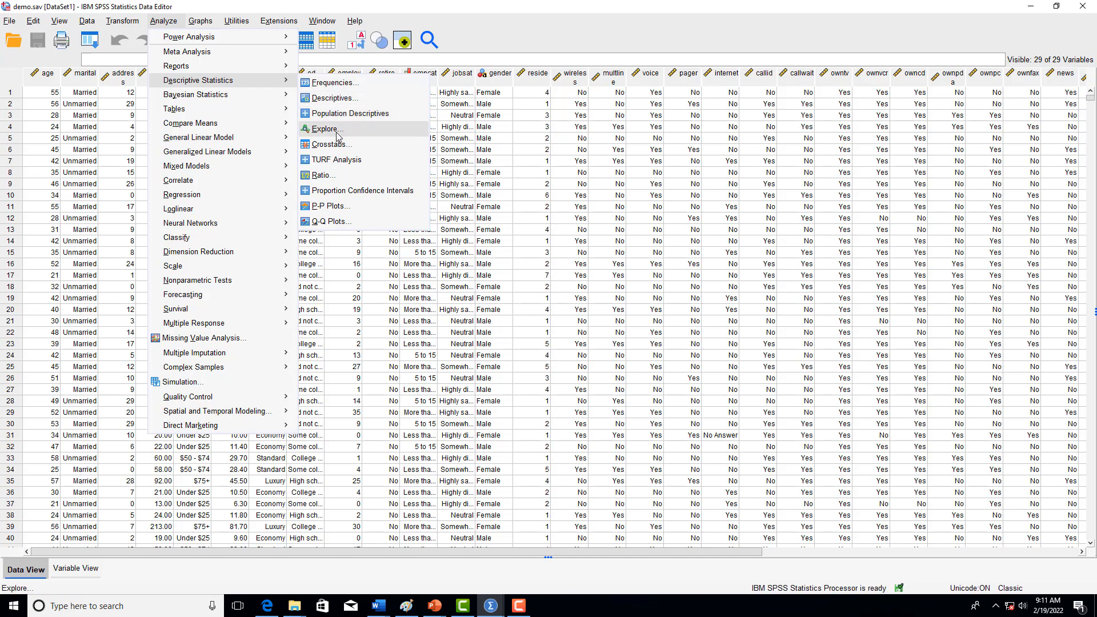
pyautogui.click(334, 98)
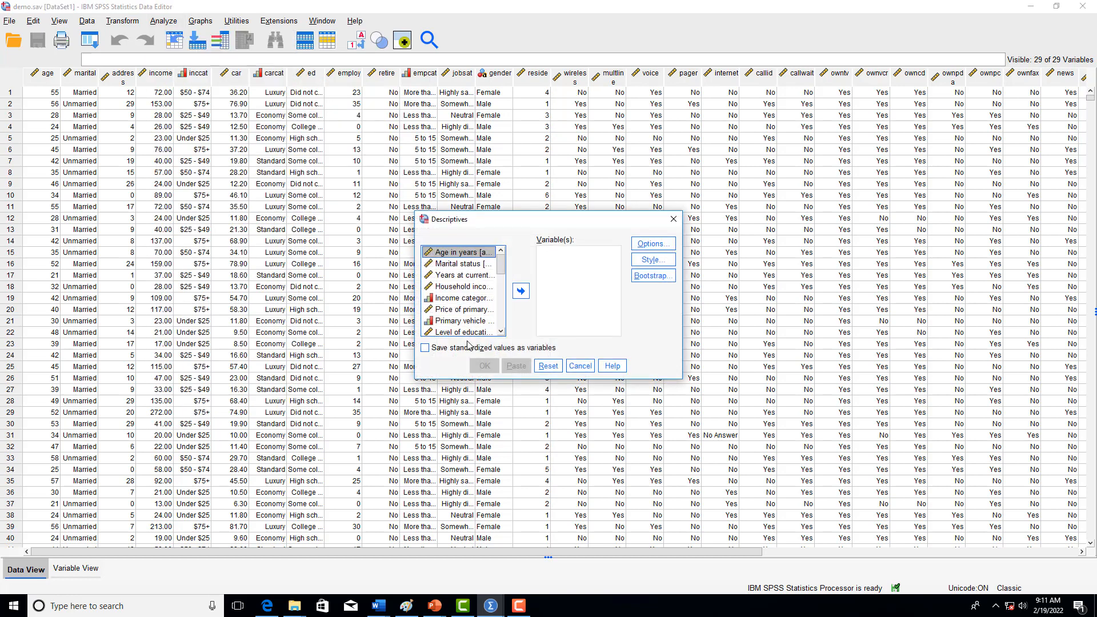
pyautogui.moveTo(500, 264)
pyautogui.mouseDown()
pyautogui.moveTo(499, 329)
pyautogui.moveTo(500, 260)
pyautogui.mouseUp()
pyautogui.hotkey('ctrl', 'a')
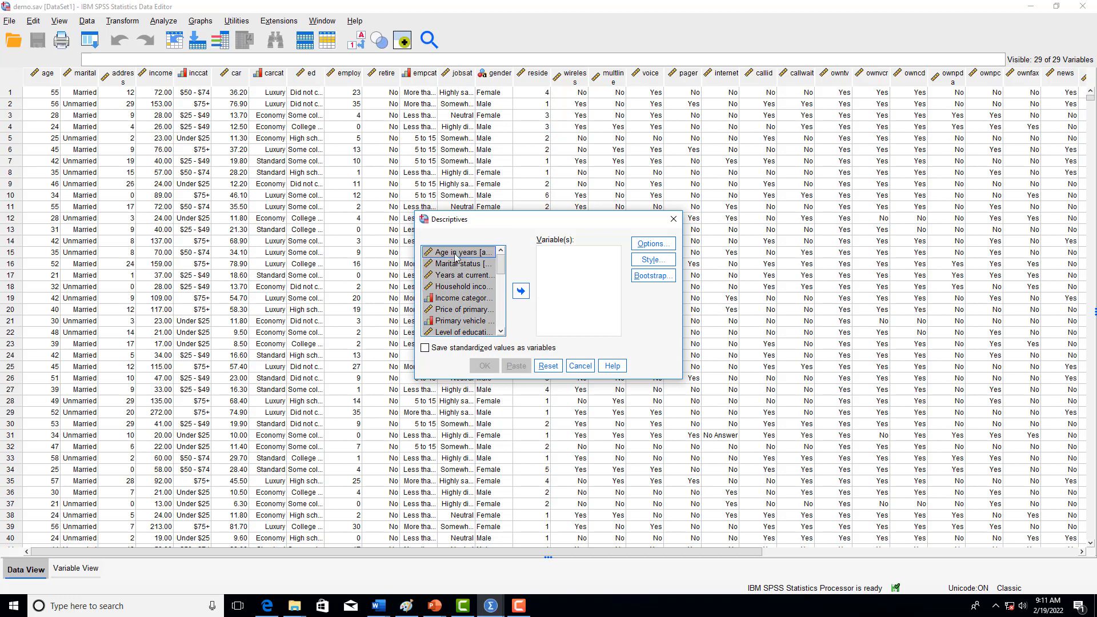
pyautogui.click(520, 292)
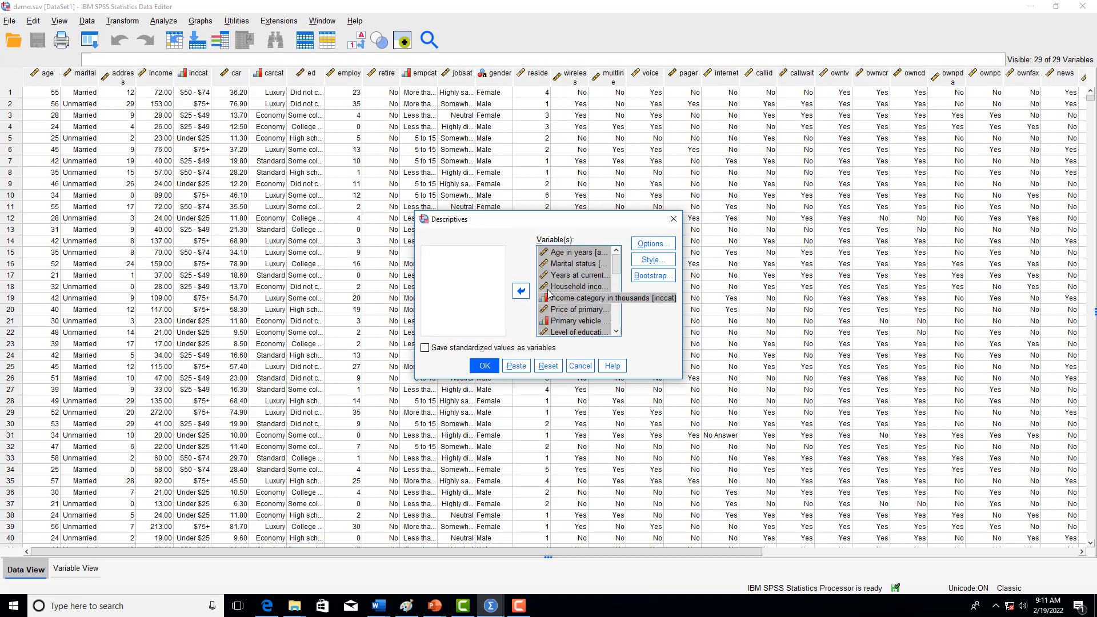
pyautogui.click(485, 365)
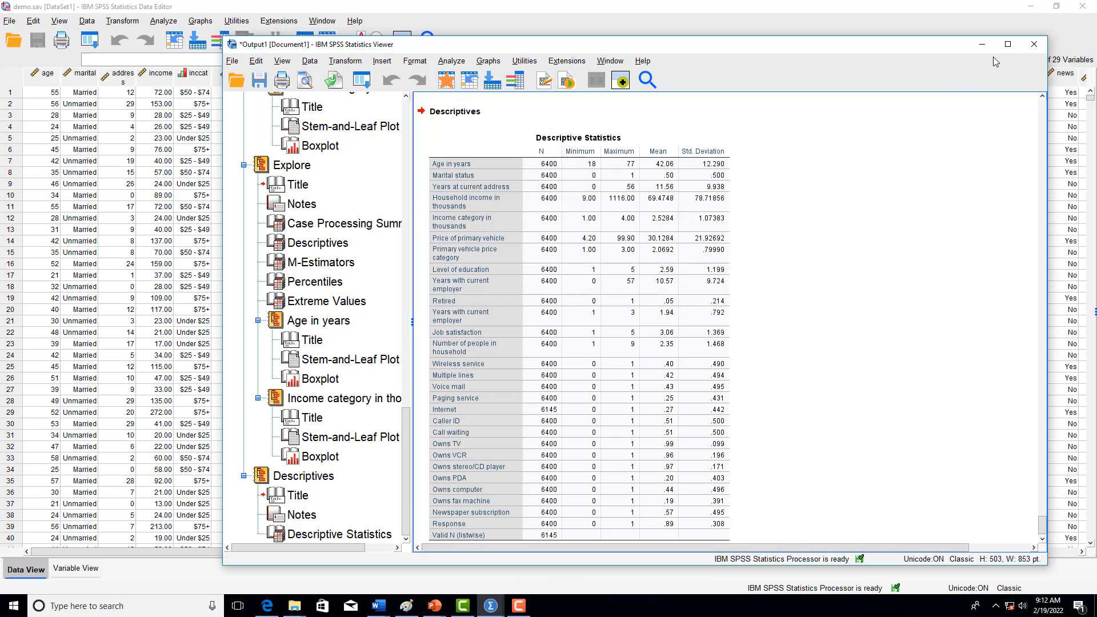
# Maximize the output window and examine the Descriptive Statistics table, including the minimum and maximum columns.
pyautogui.click(1007, 44)
pyautogui.click(467, 387)
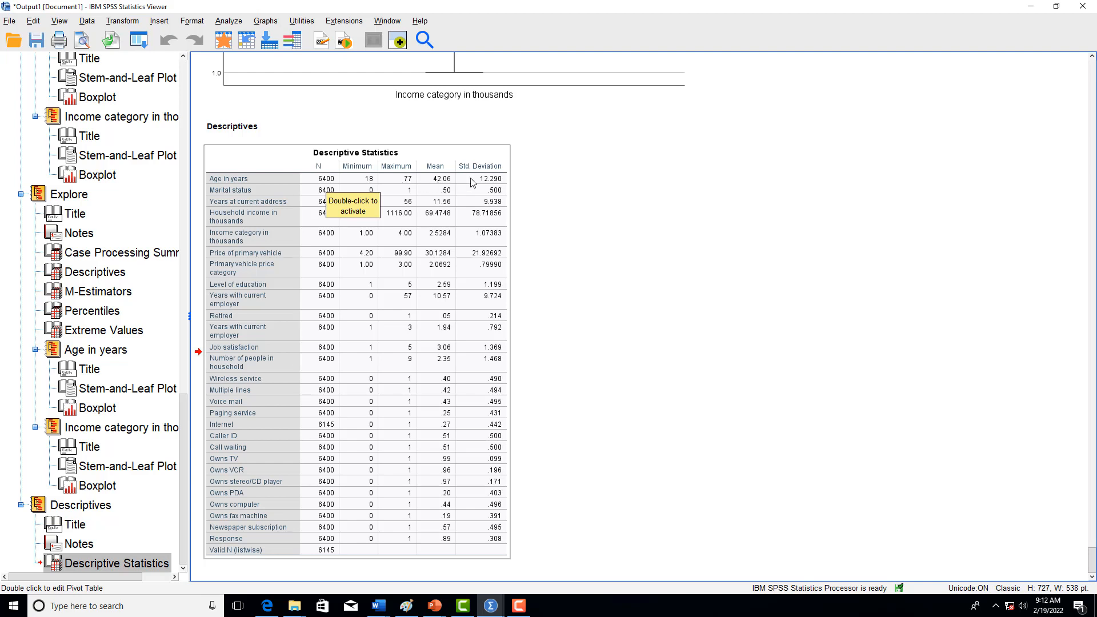
pyautogui.click(371, 188)
pyautogui.click(396, 189)
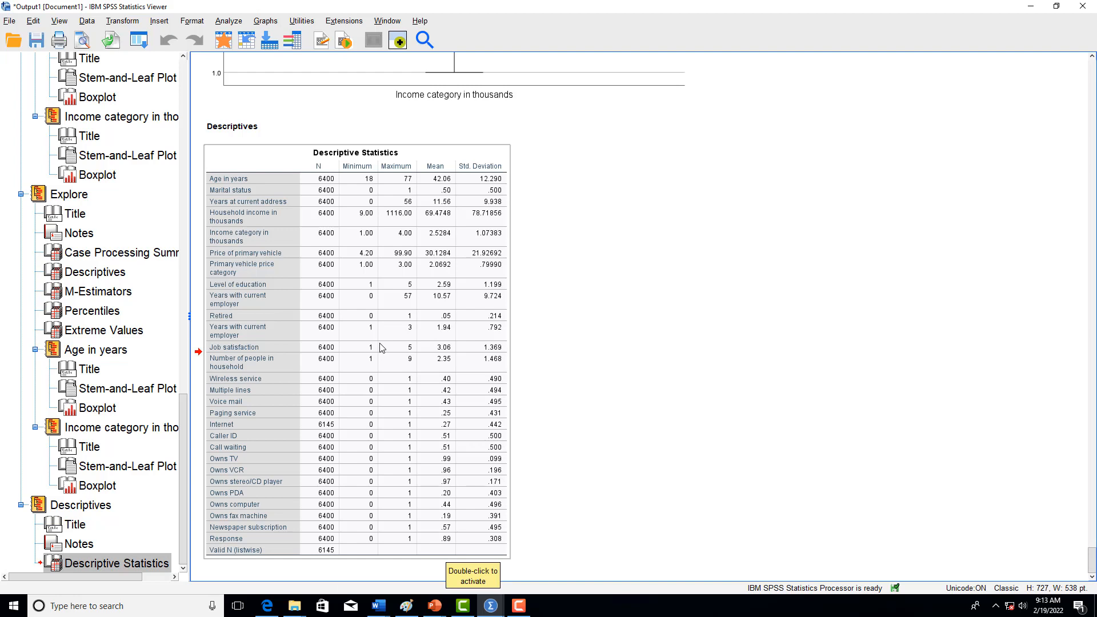
pyautogui.click(518, 606)
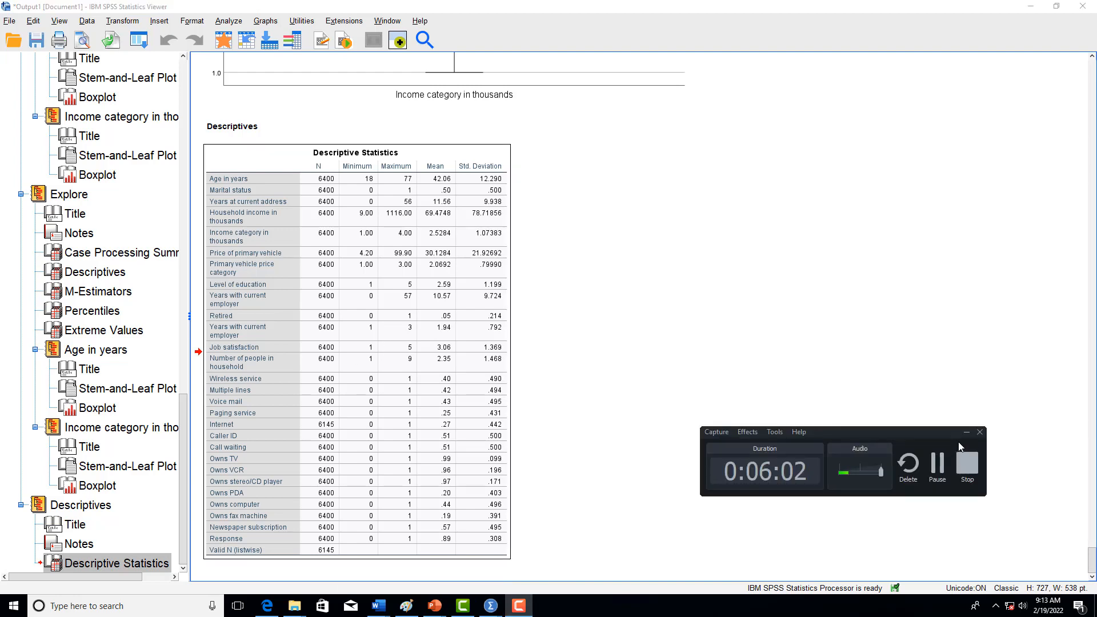
pyautogui.click(966, 432)
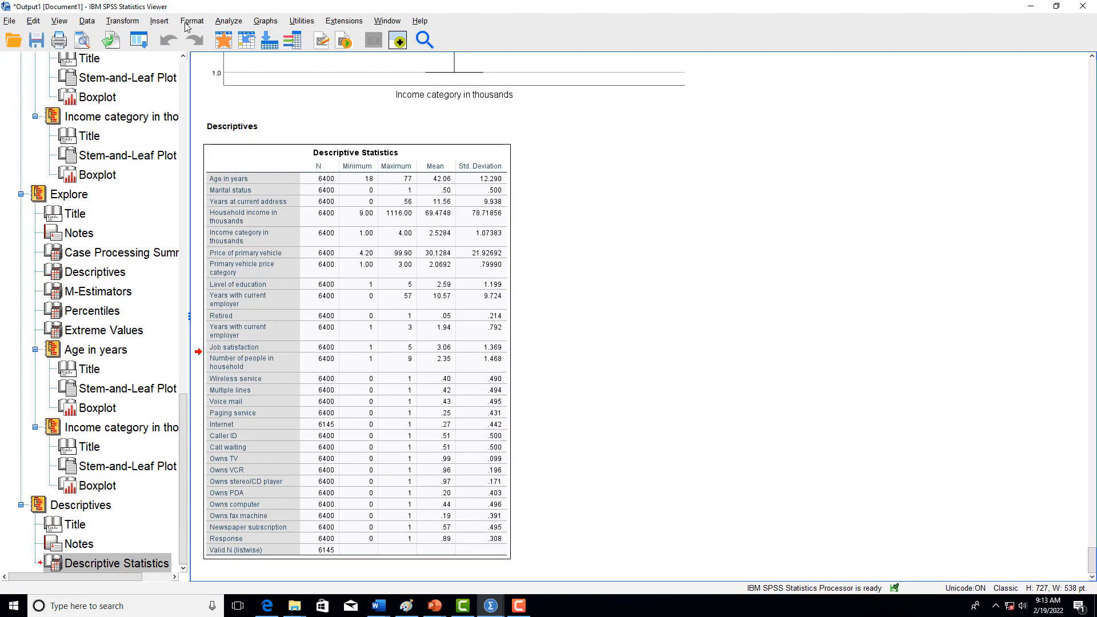
# Run Frequencies on Primary vehicle price category in place of Level of education, and review the resulting tables and pie chart.
pyautogui.click(231, 23)
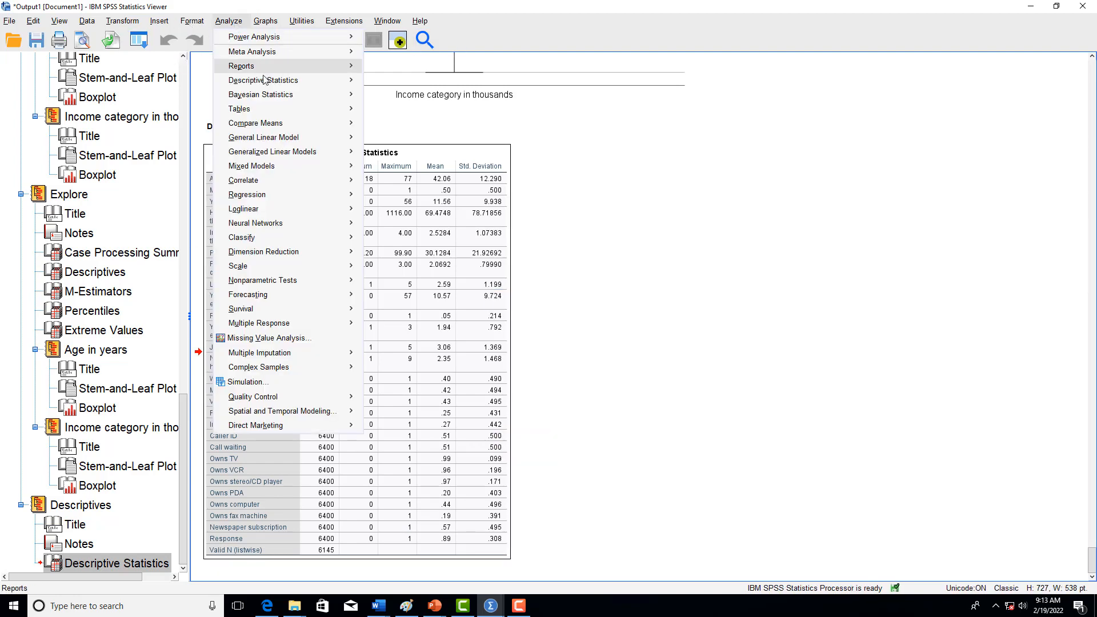
pyautogui.moveTo(318, 86)
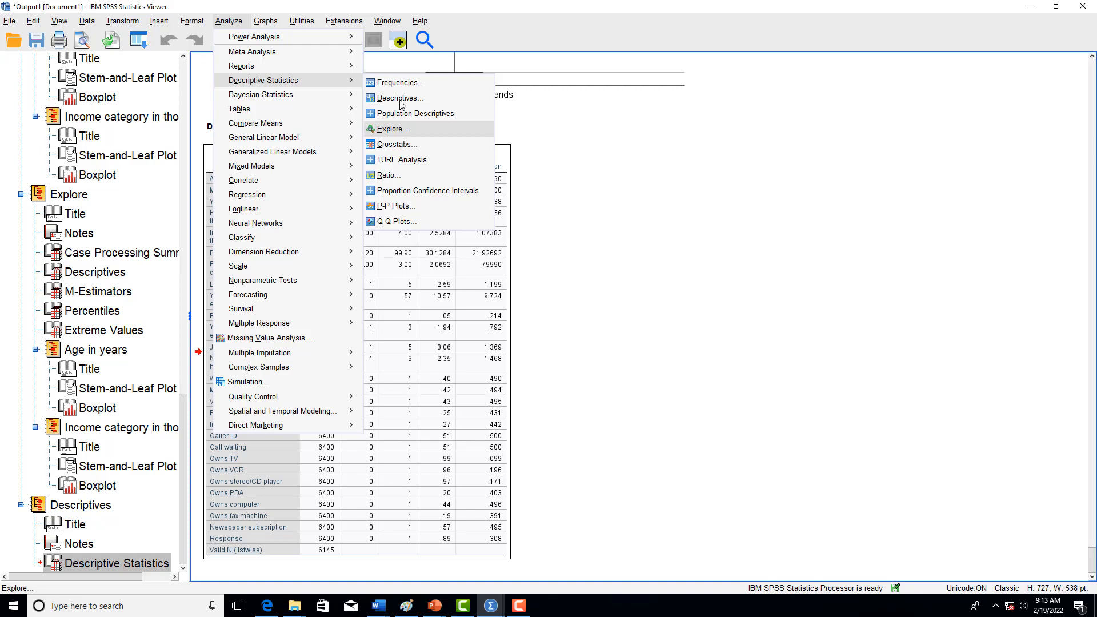
pyautogui.click(398, 82)
pyautogui.click(679, 253)
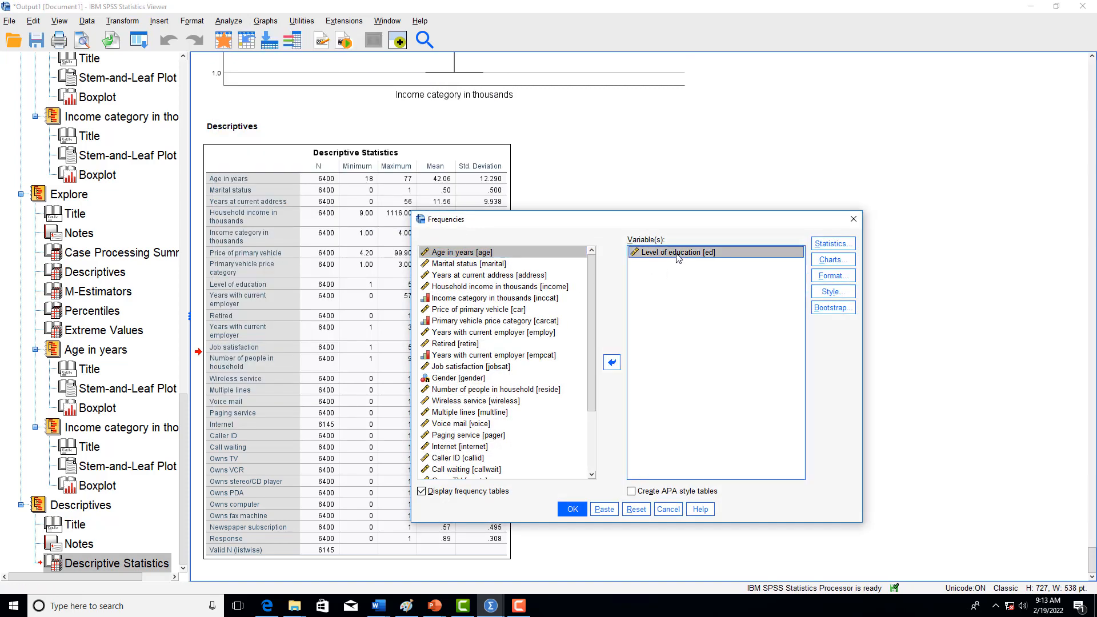
pyautogui.click(611, 362)
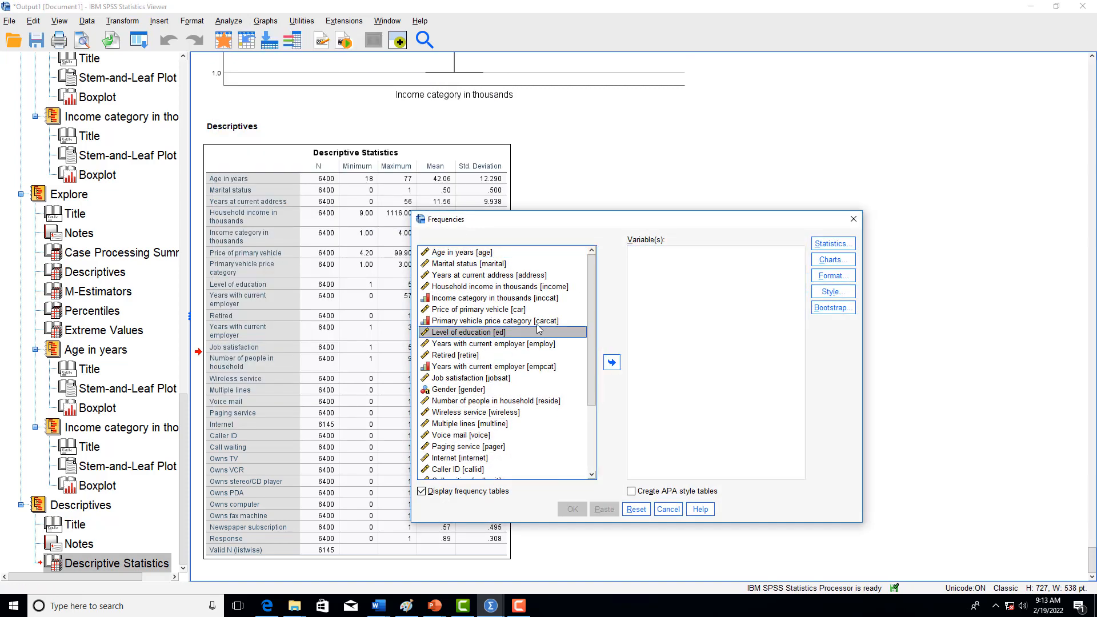
pyautogui.click(540, 322)
pyautogui.click(612, 362)
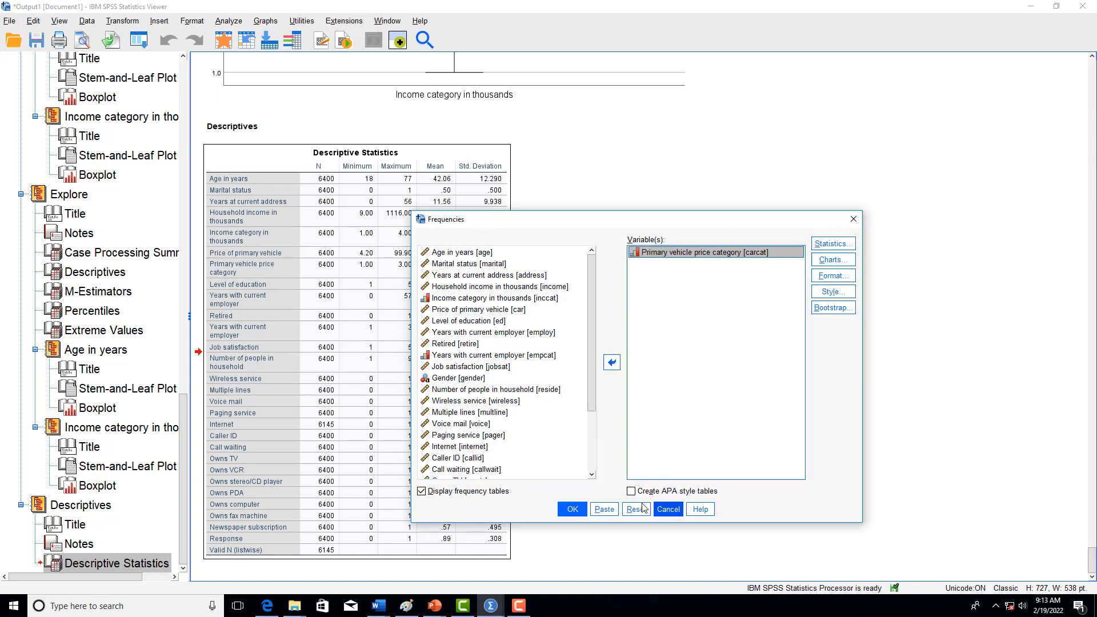
pyautogui.click(573, 509)
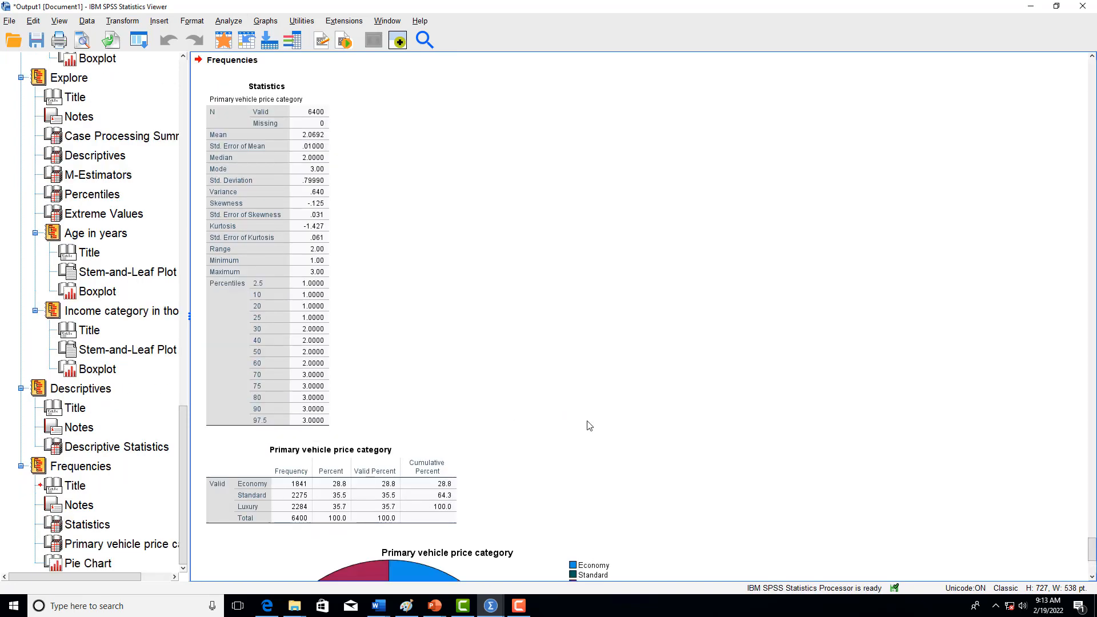
pyautogui.scroll(-6, 539, 456)
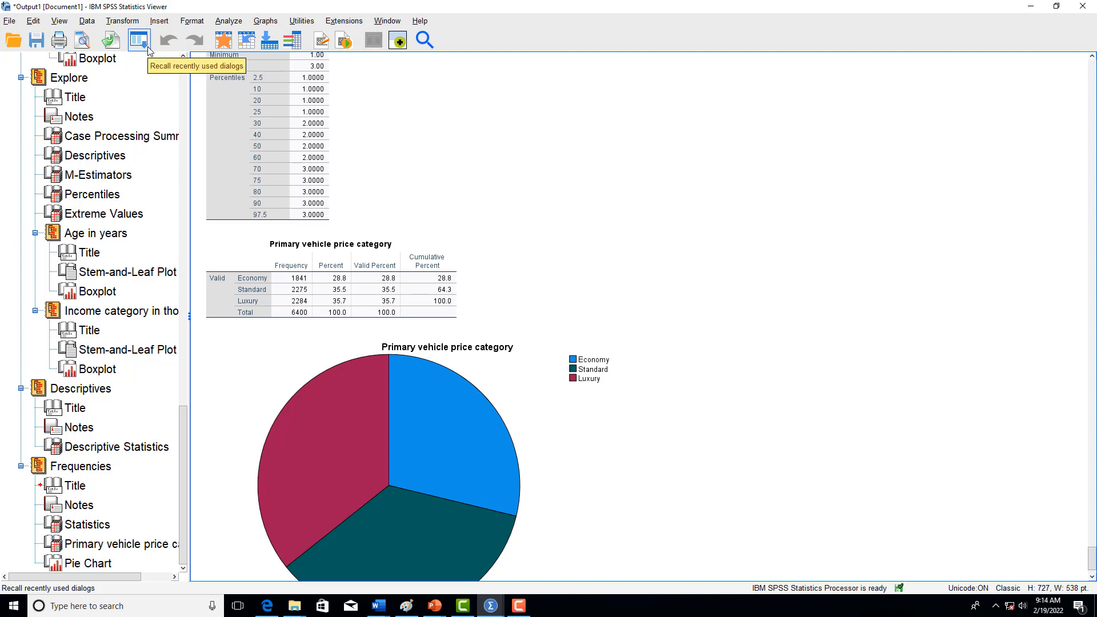
# Start another descriptive statistics analysis with the Frequencies procedure.
pyautogui.click(229, 21)
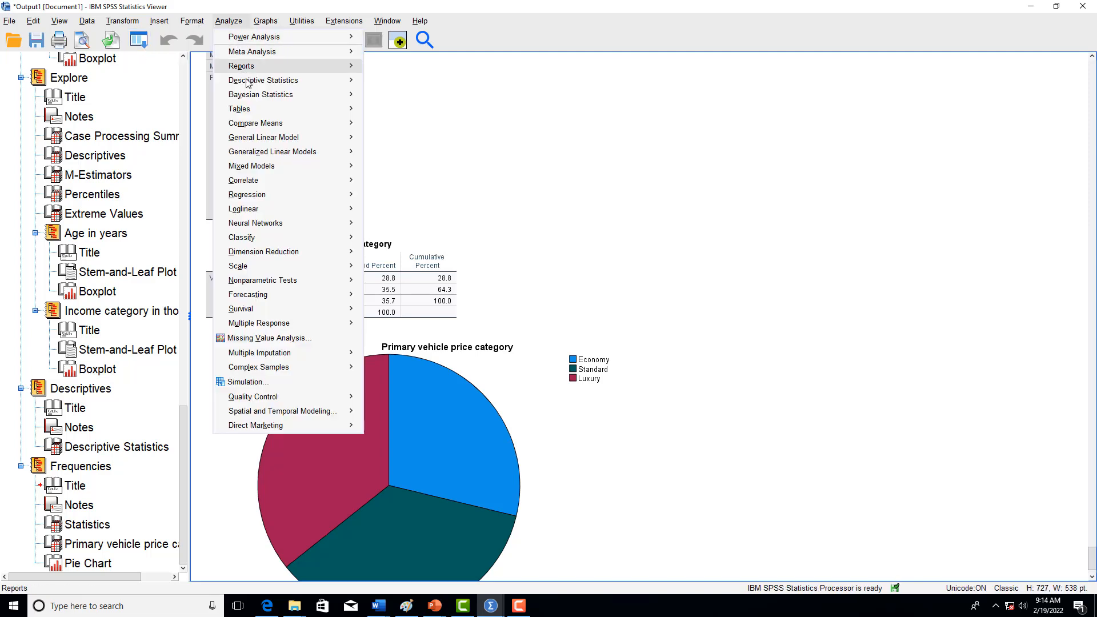
pyautogui.moveTo(248, 83)
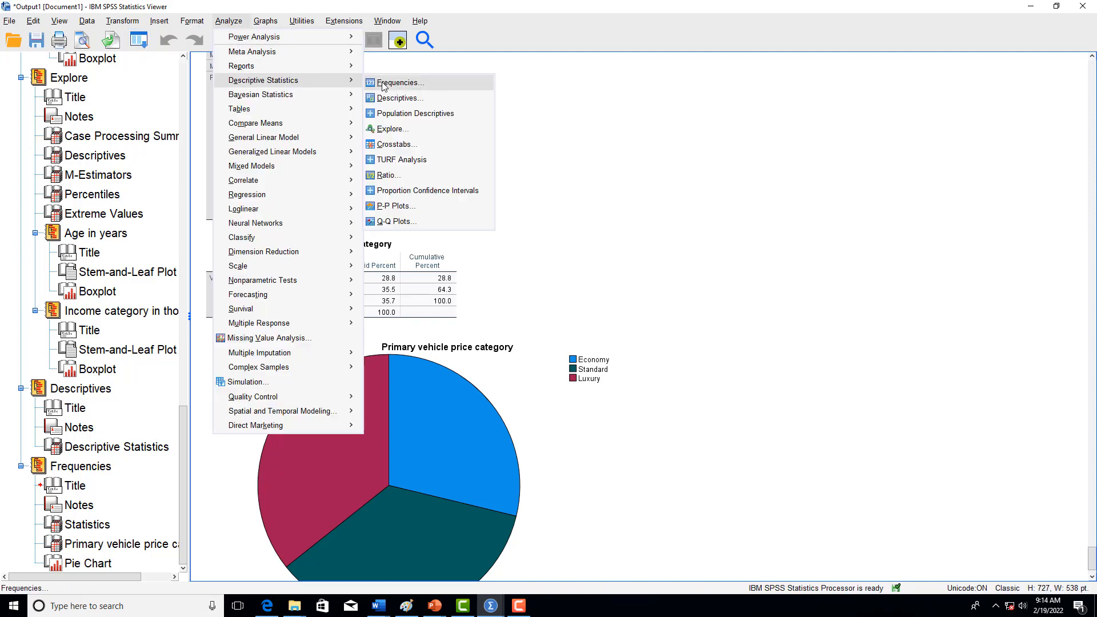